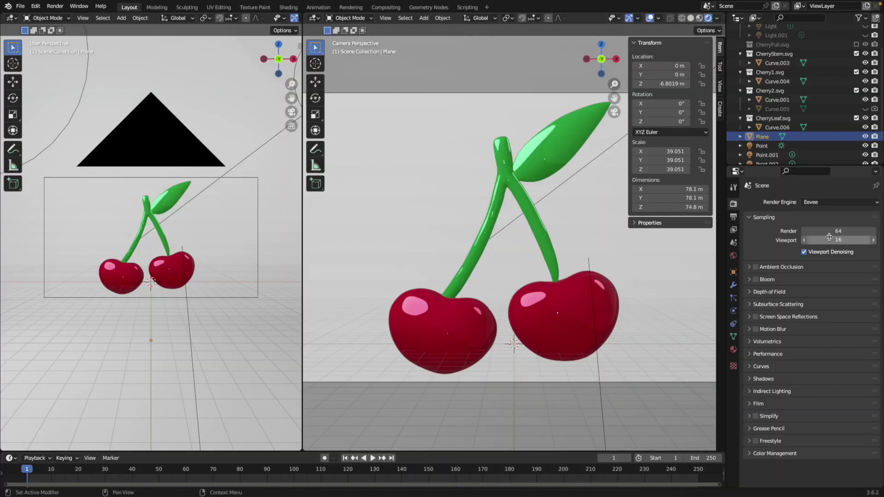
- Change the Render Engine in Render Properties from Eevee to Cycles
{"action": "left_click", "coordinate": [841, 202]}
{"action": "left_click", "coordinate": [825, 231]}
{"action": "scroll", "coordinate": [776, 272], "scroll_direction": "down", "scroll_amount": 5}
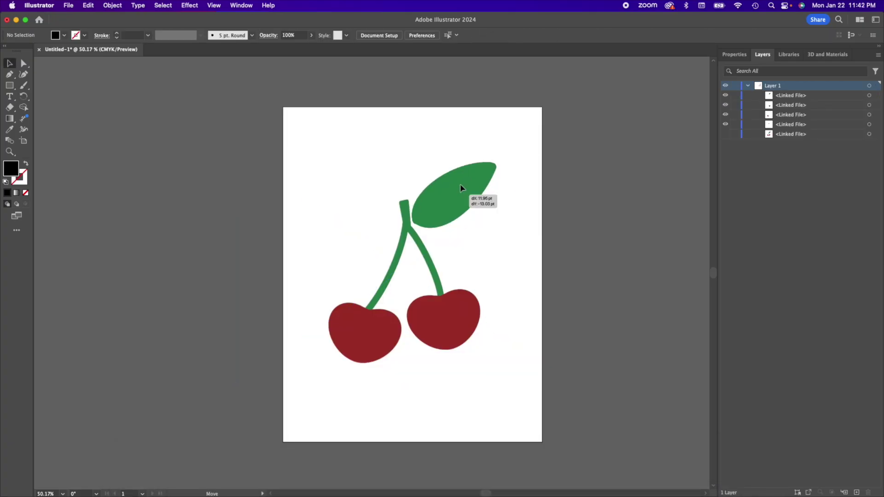
- Try moving the leaf and right cherry, then undo both moves and clear the selection
{"action": "left_click_drag", "start_coordinate": [460, 188], "coordinate": [520, 211]}
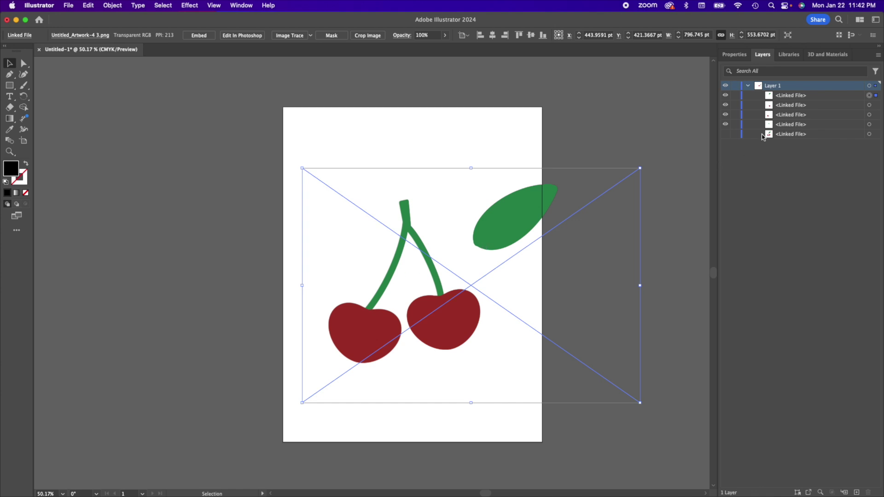
{"action": "left_click_drag", "start_coordinate": [292, 319], "coordinate": [347, 386]}
{"action": "key", "text": "super+z"}
{"action": "key", "text": "super+z"}
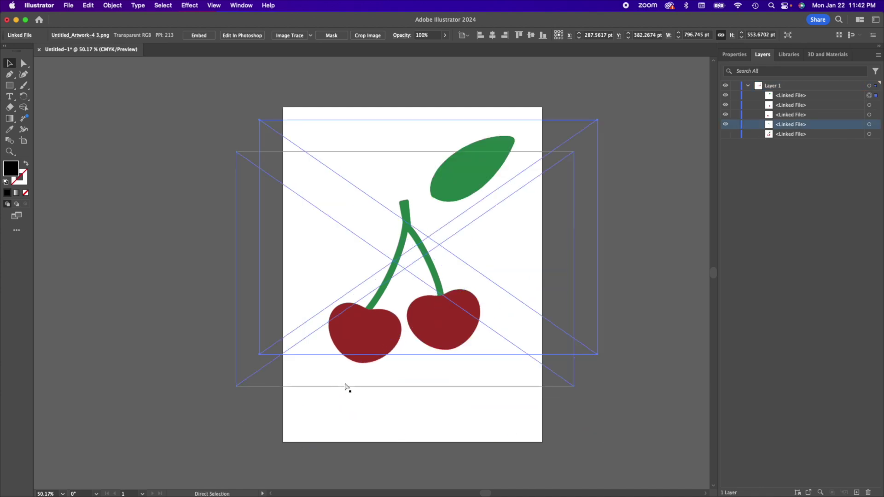
{"action": "key", "text": "super+z"}
{"action": "left_click", "coordinate": [612, 348]}
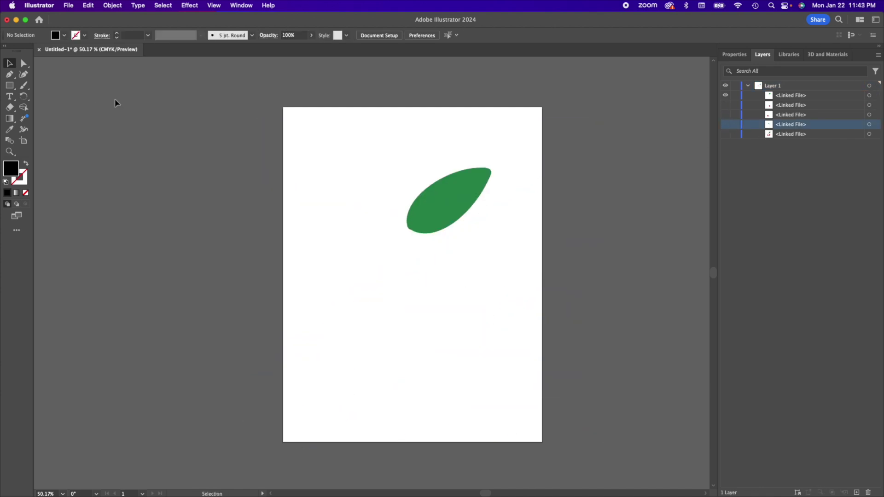
- Export the currently visible cherry part as an SVG file
{"action": "left_click", "coordinate": [68, 5]}
{"action": "mouse_move", "coordinate": [118, 212]}
{"action": "left_click", "coordinate": [199, 223]}
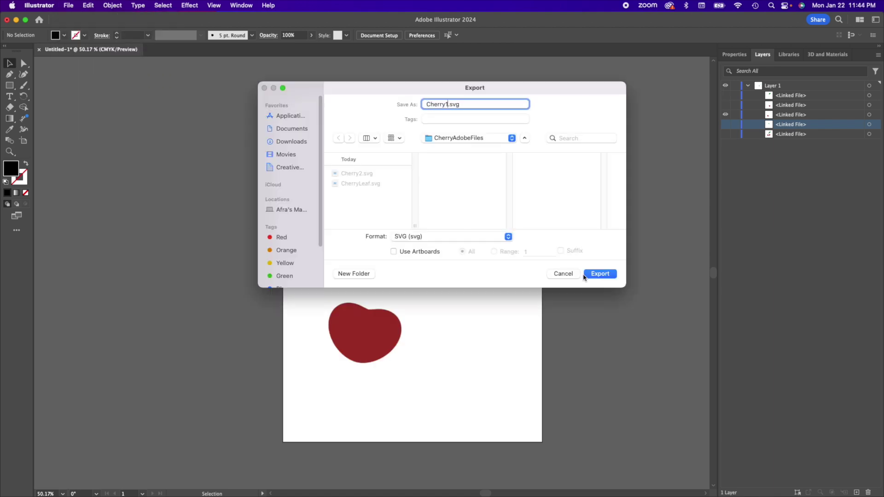
{"action": "left_click", "coordinate": [585, 275]}
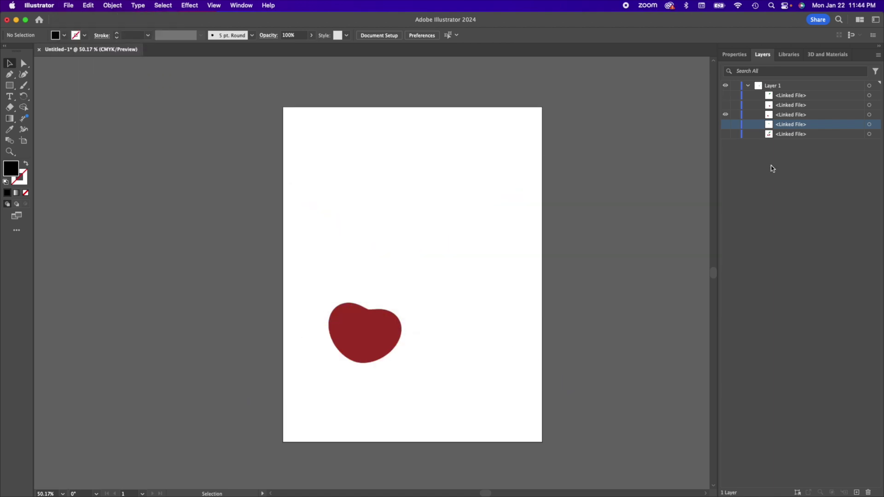
- Export the stem as a 'Cherry'-named SVG, then show all hidden layers again
{"action": "key", "text": "super+space"}
{"action": "left_click", "coordinate": [69, 6]}
{"action": "mouse_move", "coordinate": [118, 212]}
{"action": "left_click", "coordinate": [275, 223]}
{"action": "type", "text": "CherryStem.svg"}
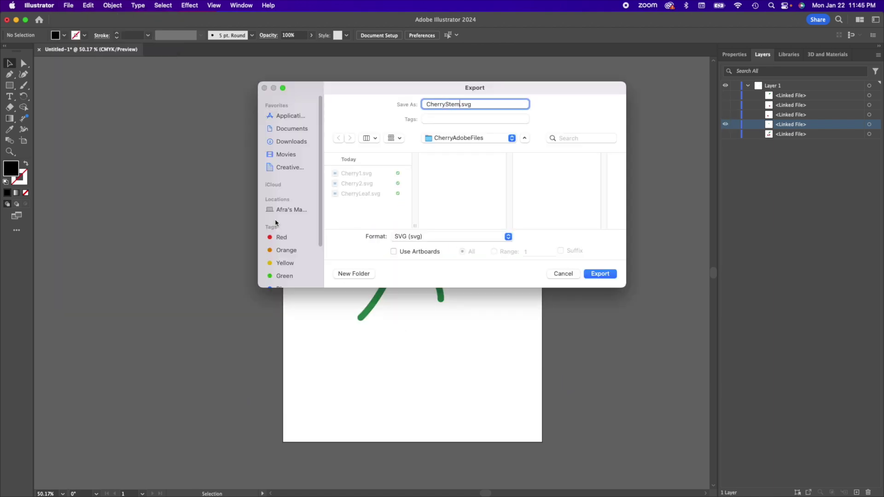
{"action": "key", "text": "Return"}
{"action": "key", "text": "super+alt+3"}
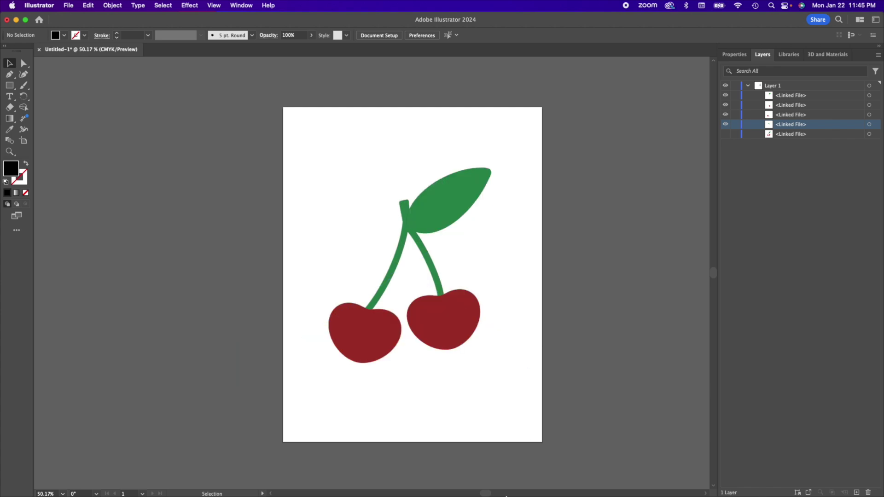
{"action": "left_click", "coordinate": [486, 490]}
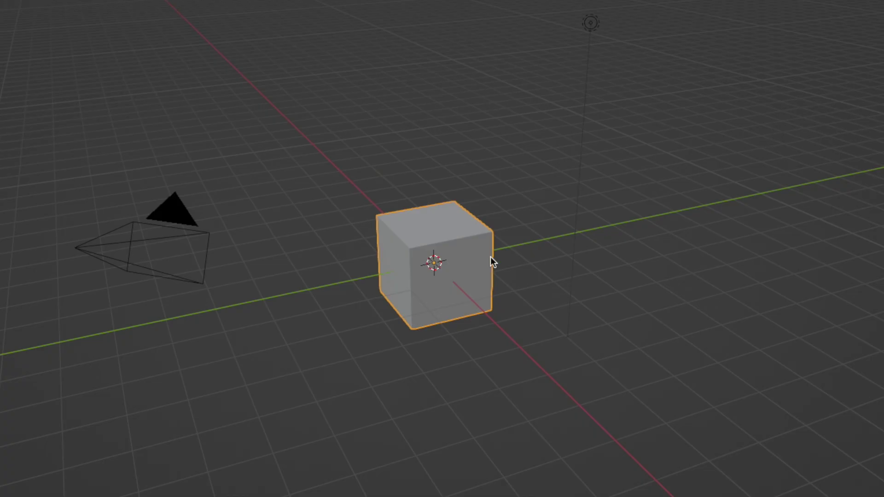
- Delete the default cube and import the cherry artwork as SVG curves
{"action": "key", "text": "x"}
{"action": "left_click", "coordinate": [327, 223]}
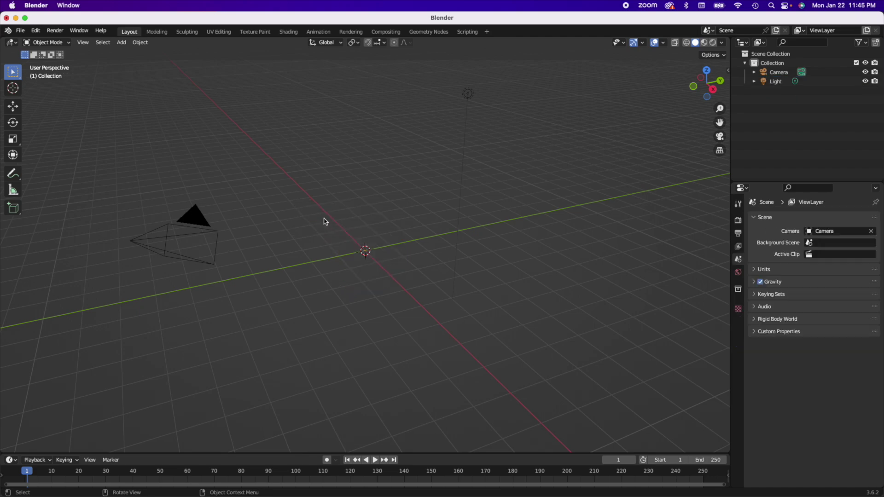
{"action": "left_click", "coordinate": [20, 31]}
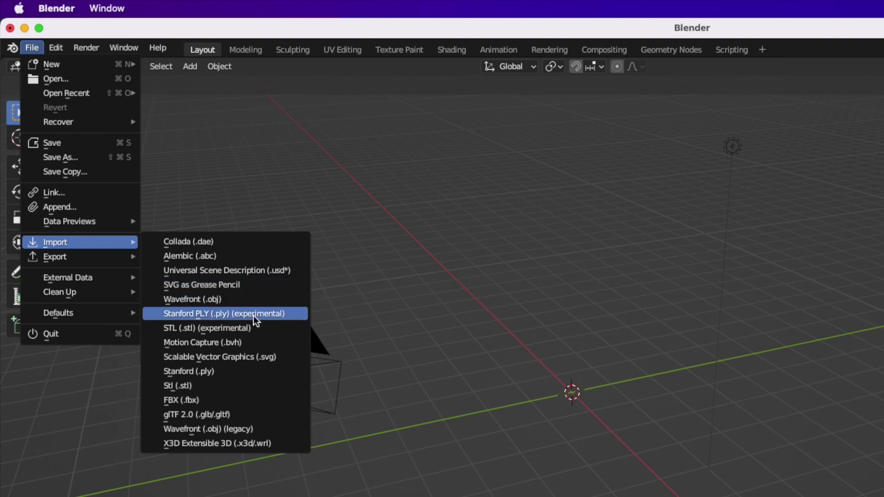
{"action": "left_click", "coordinate": [261, 357]}
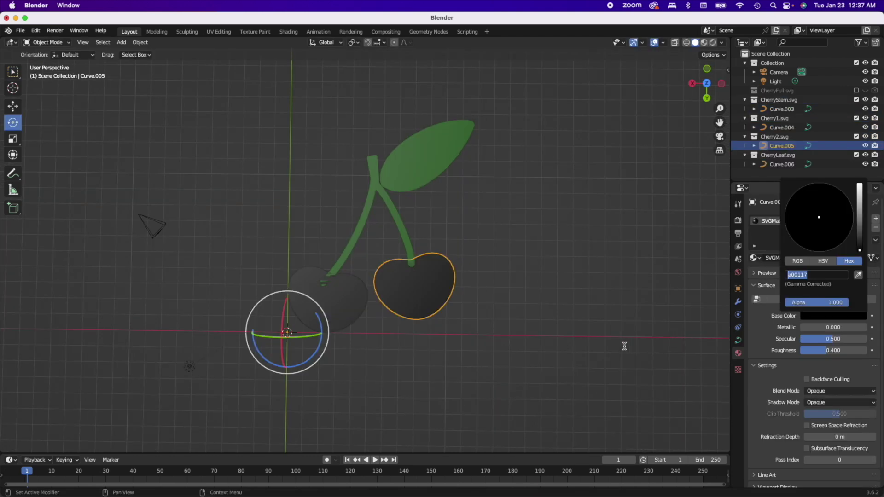
- Set both cherries' base colour to red hex A00117
{"action": "key", "text": "Return"}
{"action": "left_click", "coordinate": [782, 127]}
{"action": "left_click", "coordinate": [833, 315]}
{"action": "left_click", "coordinate": [791, 275]}
{"action": "type", "text": "a00117"}
{"action": "key", "text": "Return"}
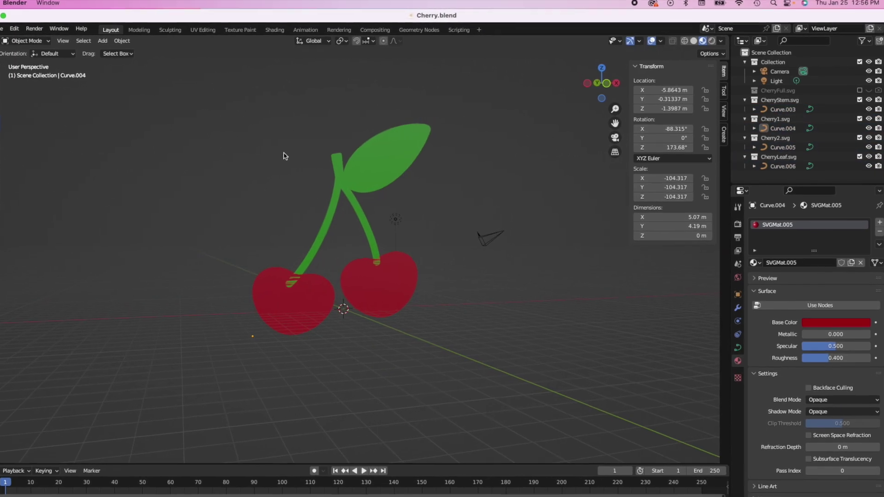
- Select all four cherry curves and set each one's origin to its own geometry
{"action": "left_click_drag", "start_coordinate": [304, 152], "coordinate": [391, 320]}
{"action": "right_click", "coordinate": [347, 291]}
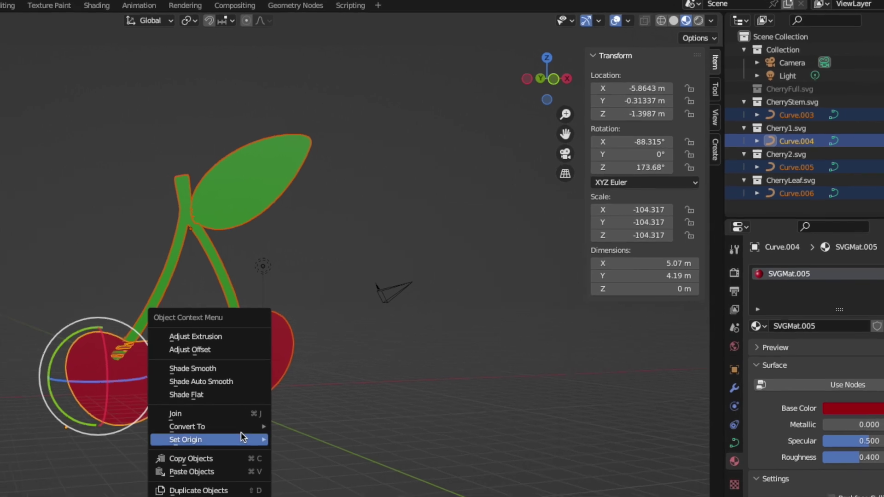
{"action": "mouse_move", "coordinate": [344, 367]}
{"action": "left_click", "coordinate": [284, 486]}
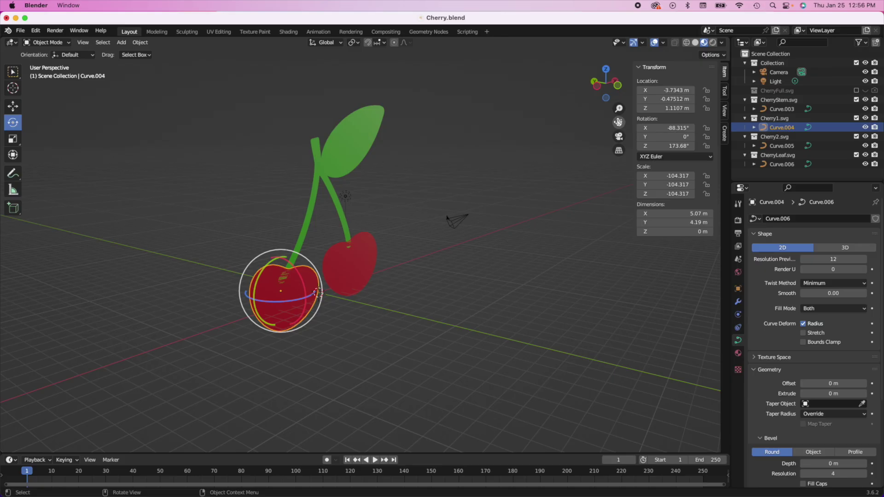
{"action": "left_click", "coordinate": [356, 309]}
{"action": "middle_click_drag", "start_coordinate": [357, 308], "coordinate": [350, 306], "text": "shift"}
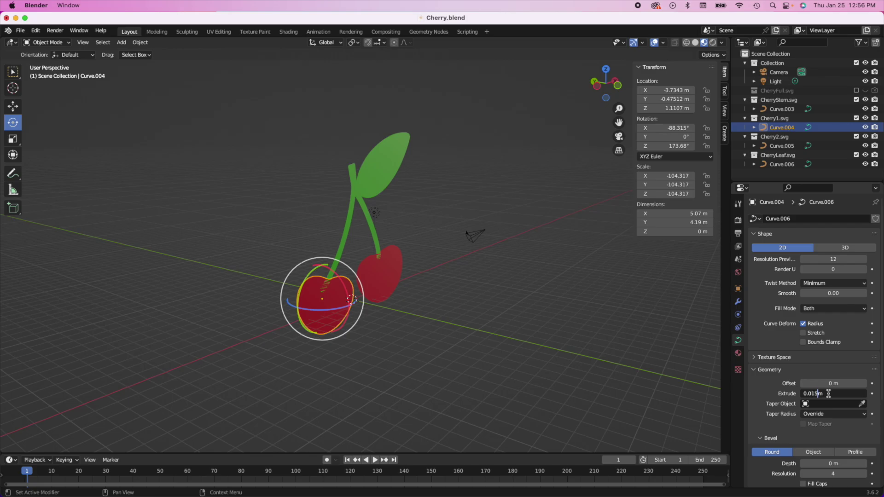
- Extrude both cherries to 0.02 m, correcting an initial 0.2 m entry
{"action": "key", "text": "Return"}
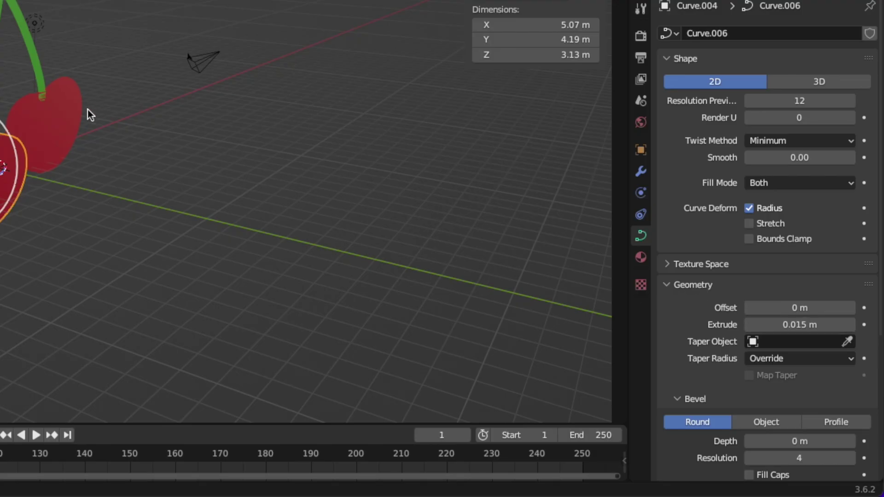
{"action": "left_click", "coordinate": [797, 328]}
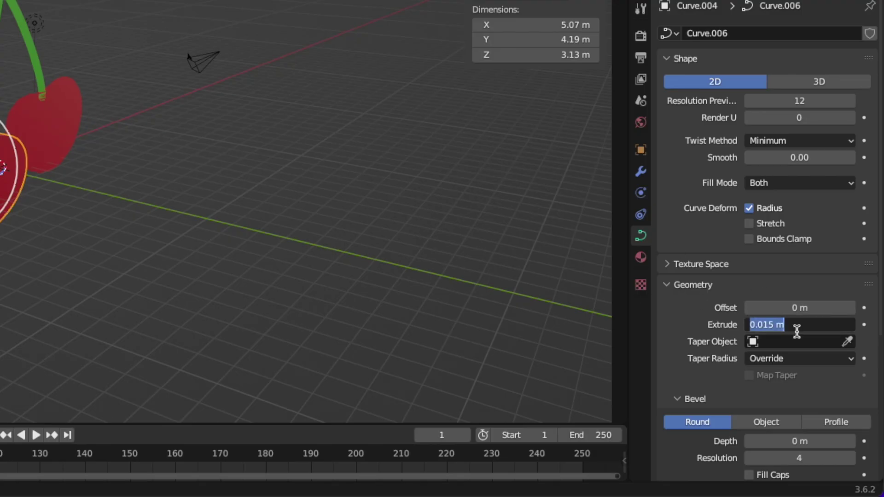
{"action": "type", "text": ".2"}
{"action": "key", "text": "Return"}
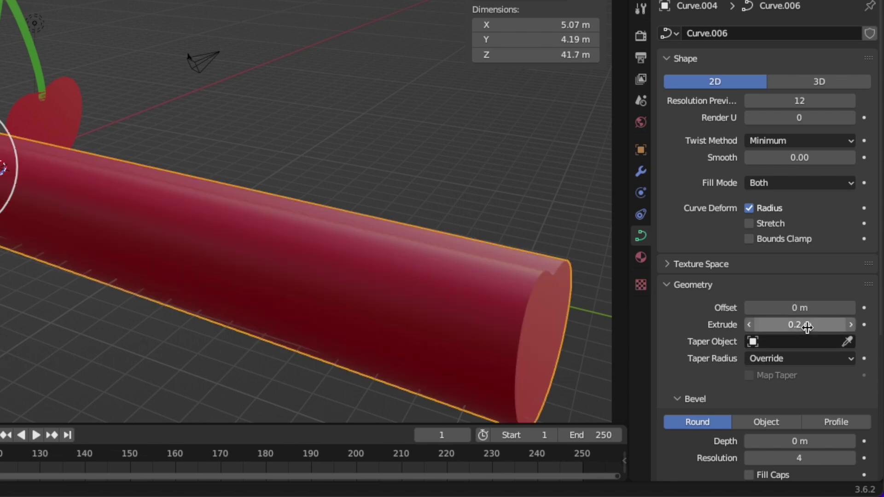
{"action": "left_click", "coordinate": [807, 327]}
{"action": "type", "text": "0.02"}
{"action": "key", "text": "Return"}
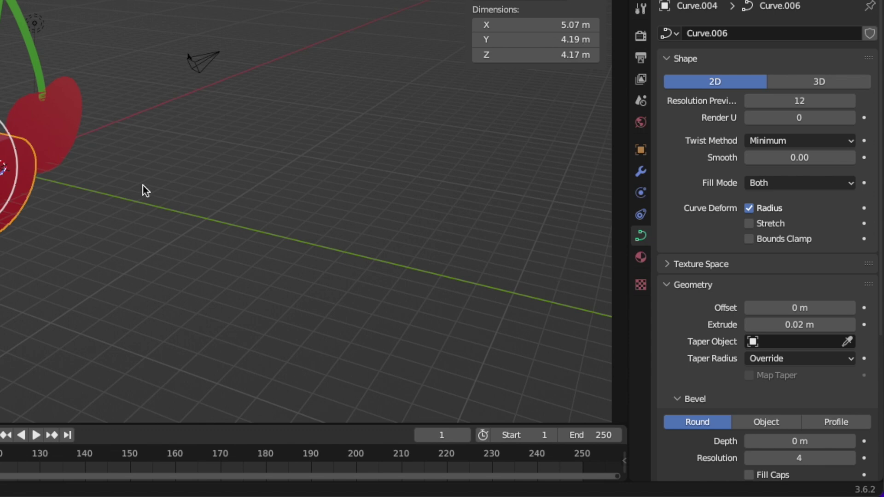
{"action": "left_click", "coordinate": [68, 133]}
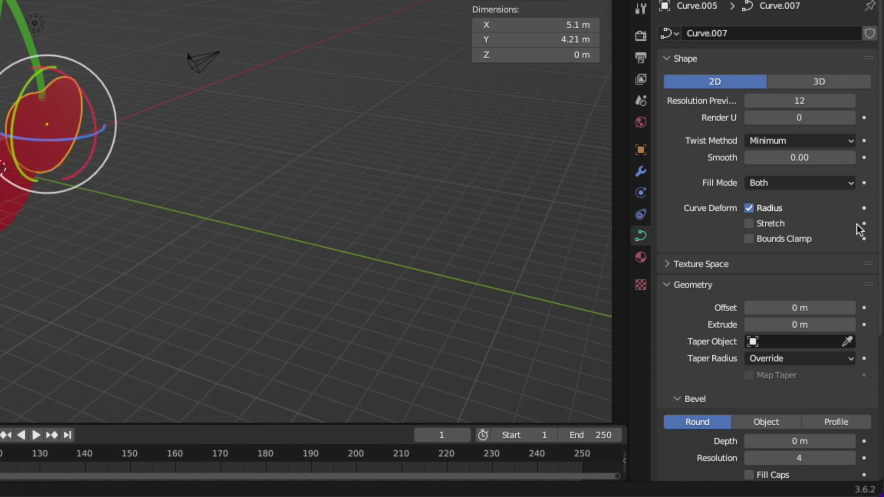
{"action": "left_click", "coordinate": [812, 325]}
{"action": "key", "text": "BackSpace"}
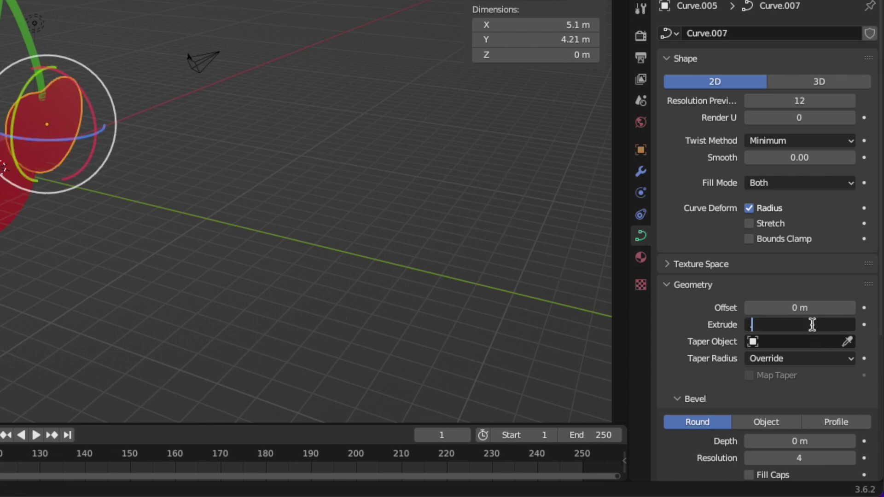
{"action": "type", "text": ".02"}
{"action": "key", "text": "Return"}
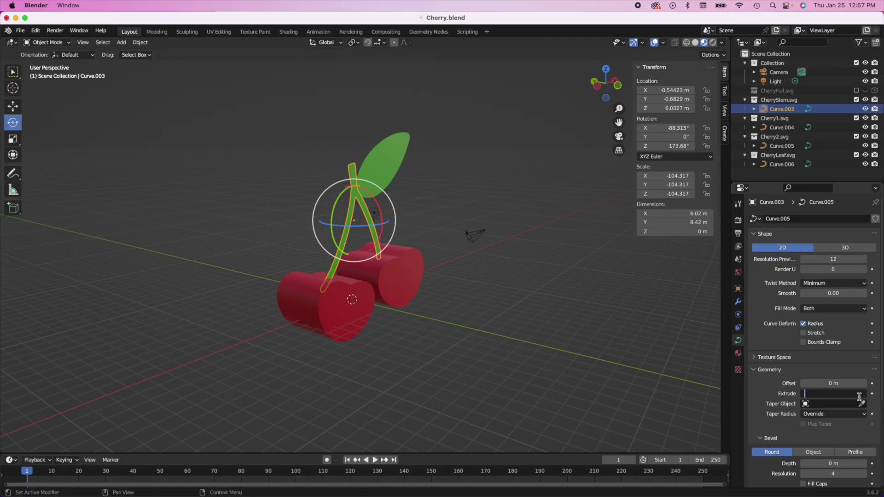
- Extrude the stem and the leaf to 0.01 m each
{"action": "key", "text": "Return"}
{"action": "left_click", "coordinate": [860, 396]}
{"action": "type", "text": ".01"}
{"action": "key", "text": "Return"}
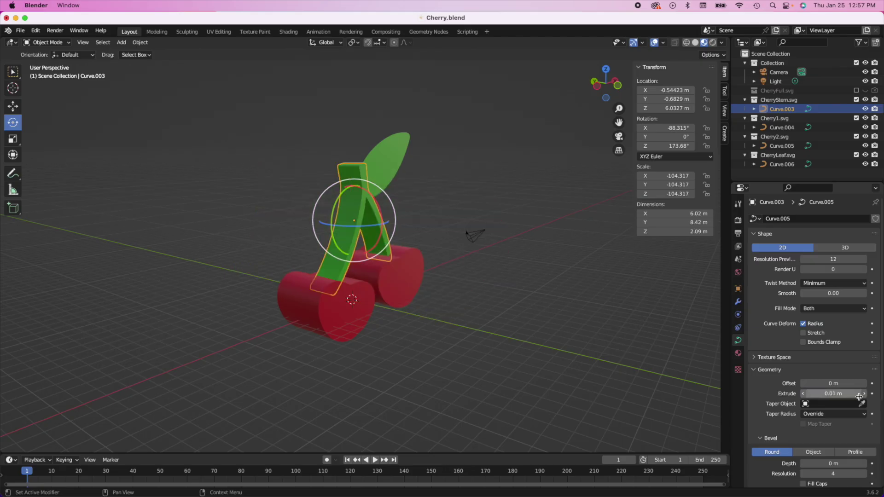
{"action": "left_click", "coordinate": [844, 393]}
{"action": "key", "text": "Return"}
{"action": "left_click", "coordinate": [782, 164]}
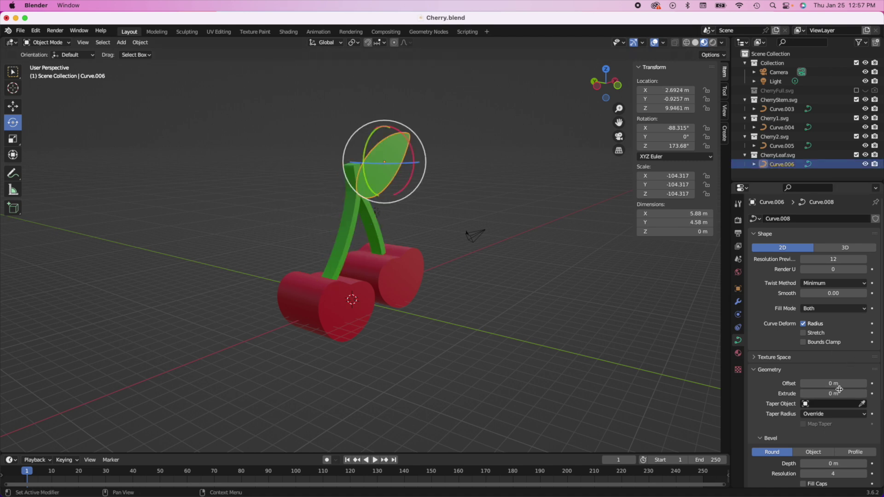
{"action": "left_click", "coordinate": [838, 396]}
{"action": "type", "text": ".01"}
{"action": "key", "text": "Return"}
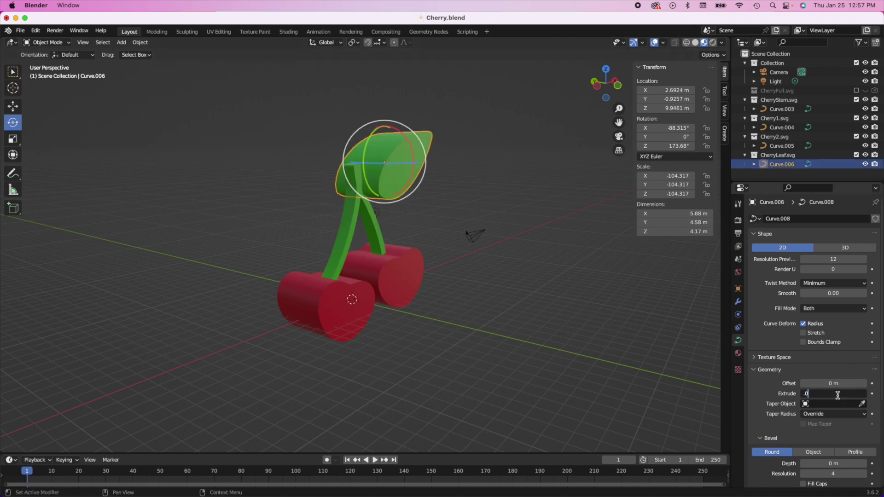
{"action": "left_click", "coordinate": [406, 385]}
{"action": "middle_click_drag", "start_coordinate": [406, 385], "coordinate": [407, 382]}
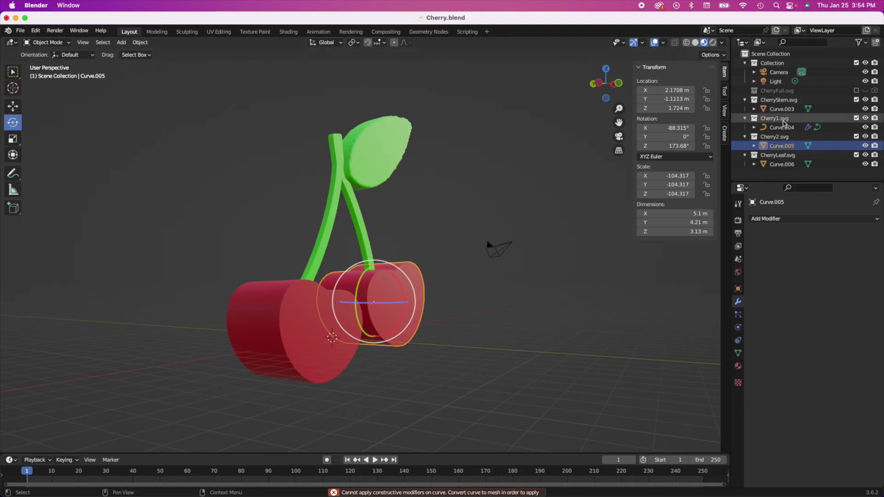
- Convert the left cherry from Cherry1.svg into a mesh
{"action": "left_click", "coordinate": [784, 121]}
{"action": "left_click", "coordinate": [274, 332]}
{"action": "right_click", "coordinate": [274, 331]}
{"action": "mouse_move", "coordinate": [295, 318]}
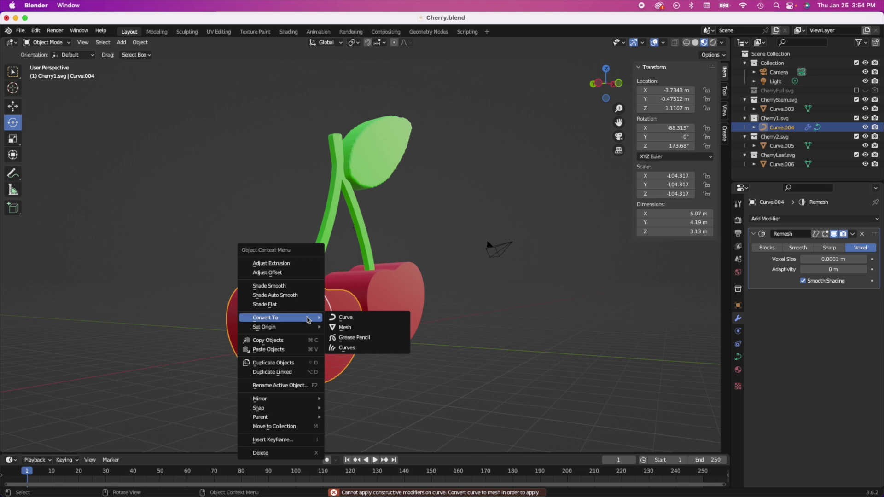
{"action": "left_click", "coordinate": [354, 329]}
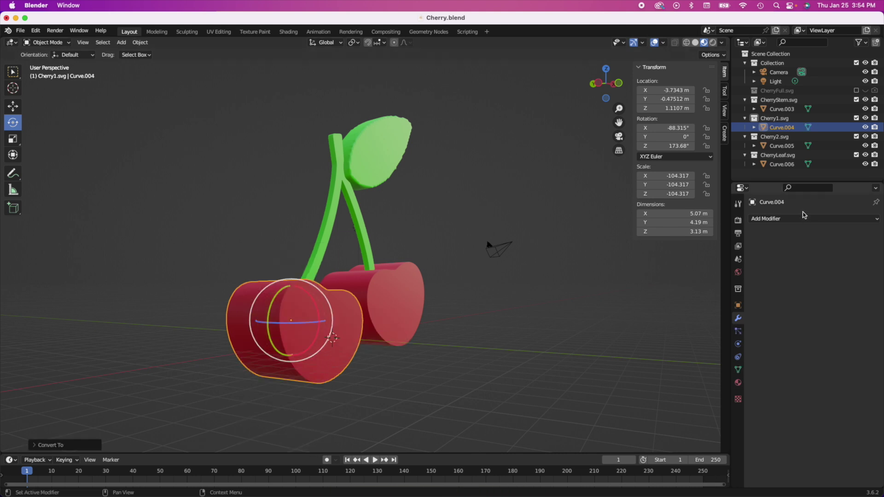
- Add a voxel Remesh modifier to the cherry with 0.0001 m voxel size
{"action": "left_click", "coordinate": [787, 219]}
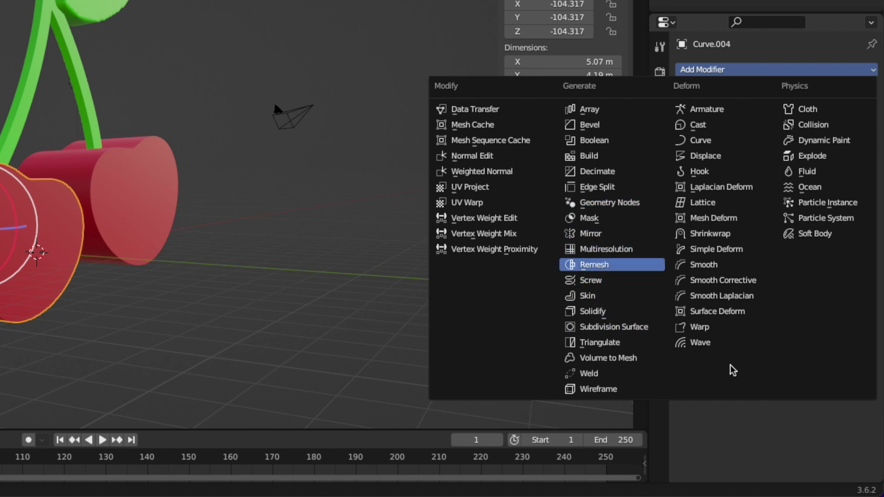
{"action": "key", "text": "Return"}
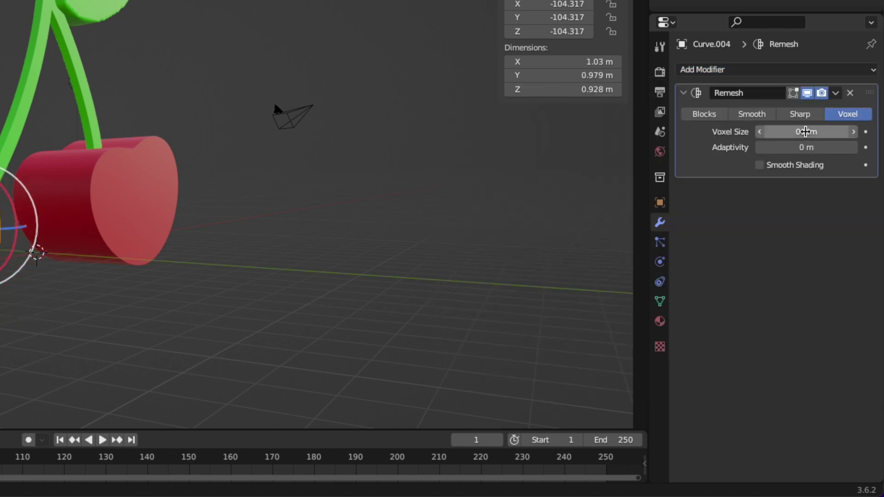
{"action": "left_click", "coordinate": [802, 132]}
{"action": "type", "text": ".00"}
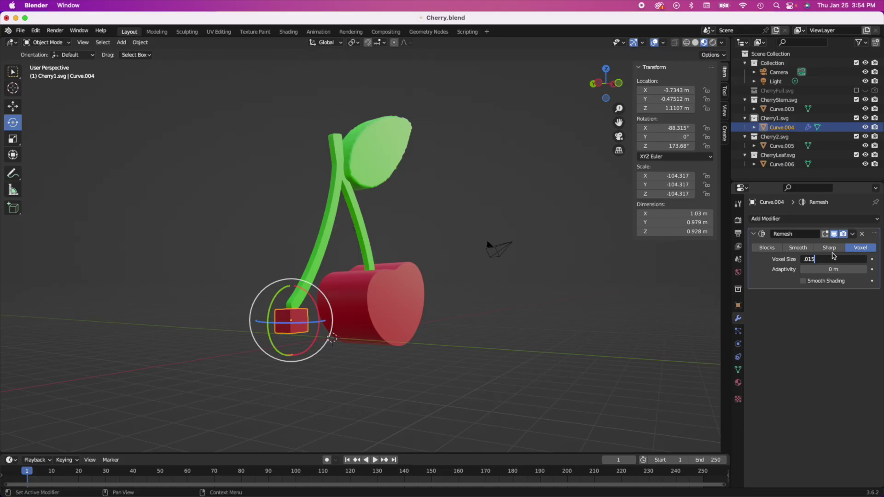
{"action": "key", "text": "Return"}
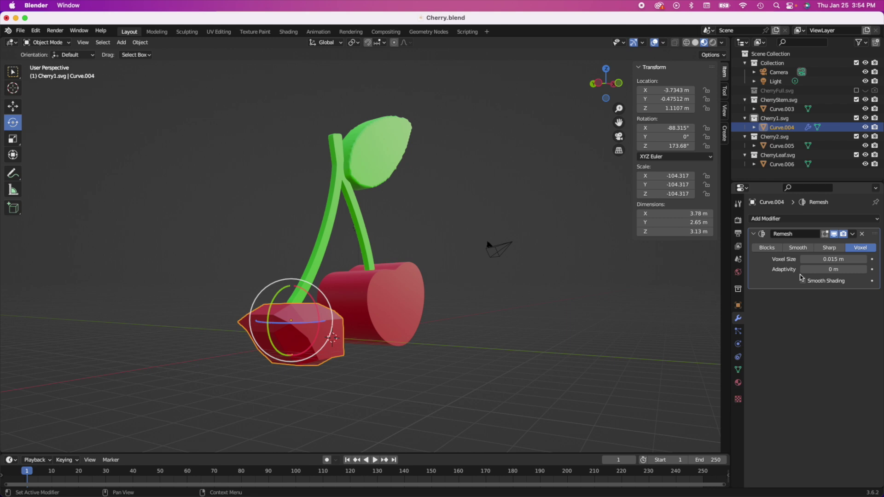
{"action": "left_click", "coordinate": [818, 260]}
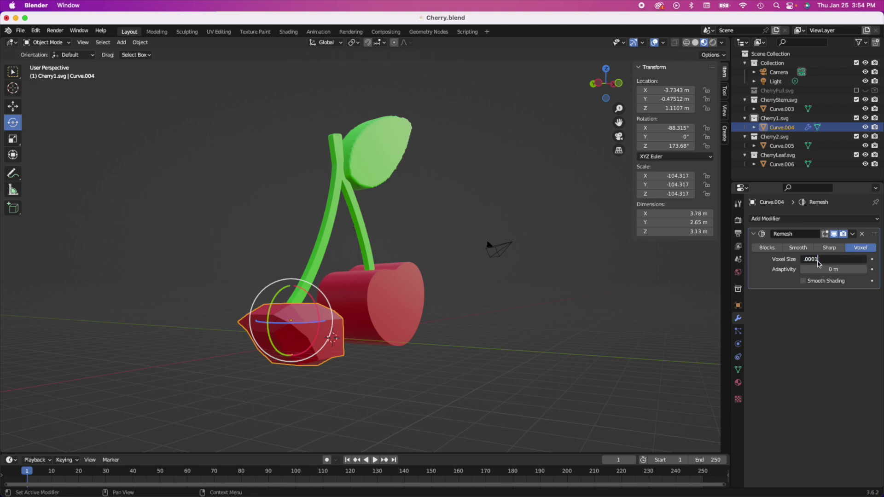
{"action": "key", "text": "Return"}
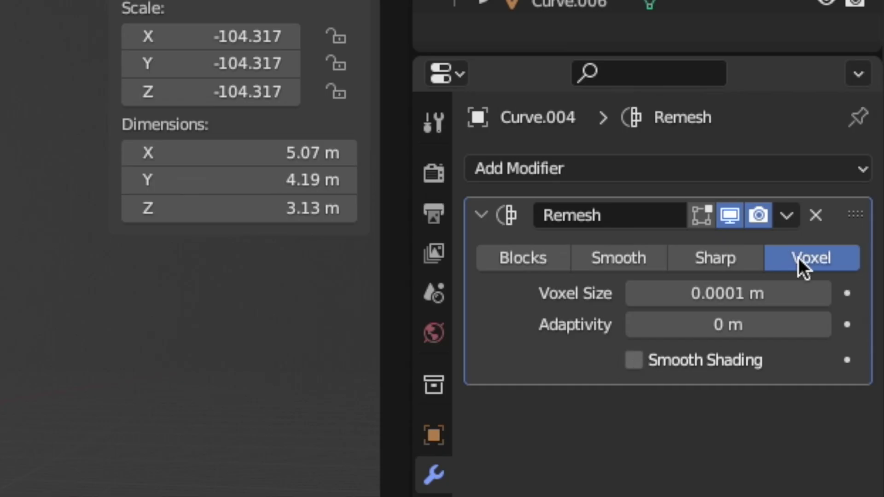
- Apply the Remesh modifier permanently with Cmd+A
{"action": "left_click", "coordinate": [795, 219]}
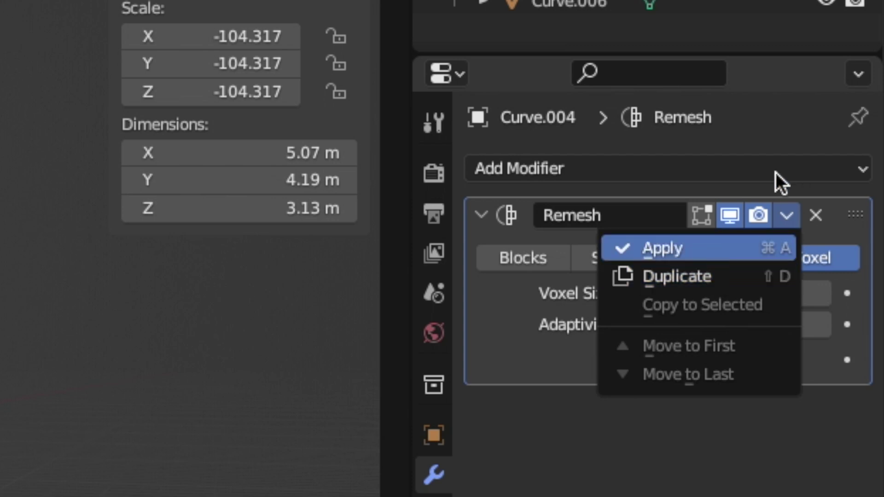
{"action": "key", "text": "super+a"}
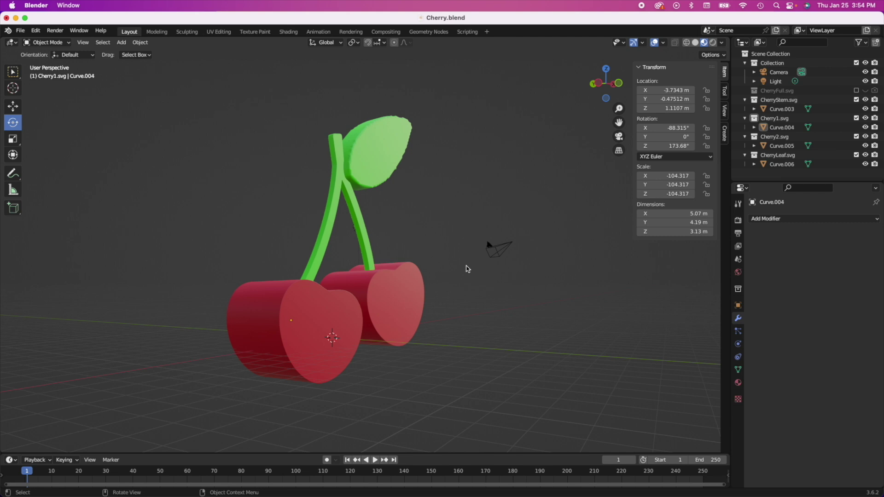
{"action": "scroll", "coordinate": [468, 269], "scroll_direction": "right", "scroll_amount": 8}
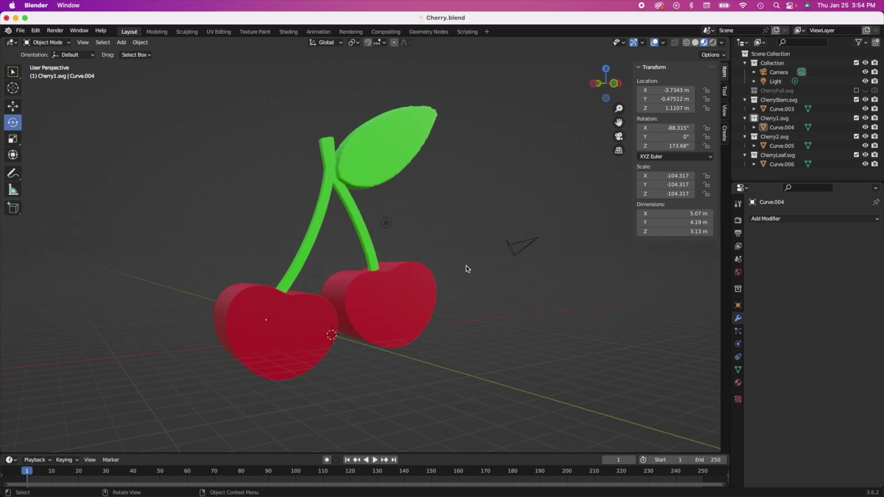
{"action": "scroll", "coordinate": [467, 269], "scroll_direction": "right", "scroll_amount": 10}
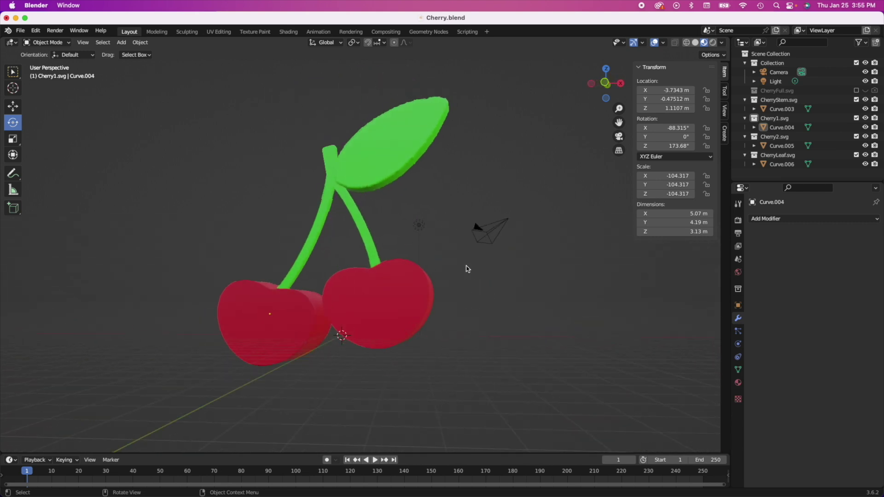
- Hide the leaf in the Outliner and enter the Sculpting workspace around the cherry
{"action": "scroll", "coordinate": [468, 269], "scroll_direction": "right", "scroll_amount": 5}
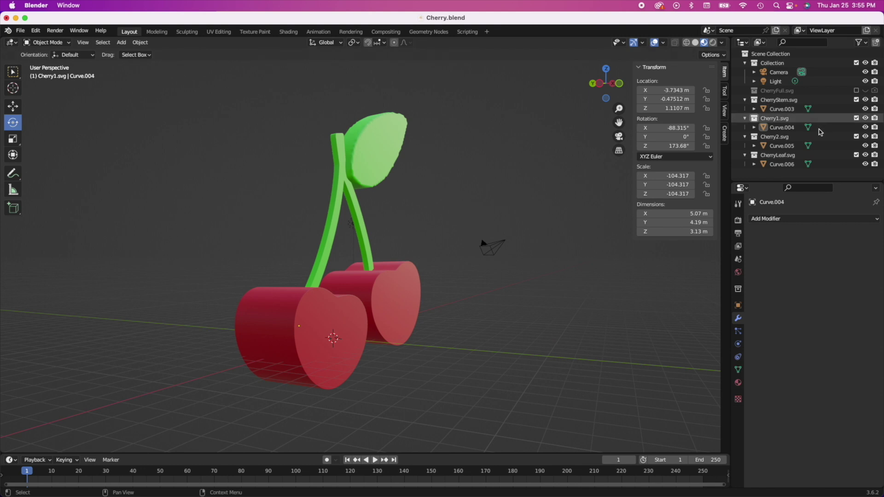
{"action": "scroll", "coordinate": [495, 191], "scroll_direction": "right", "scroll_amount": 3}
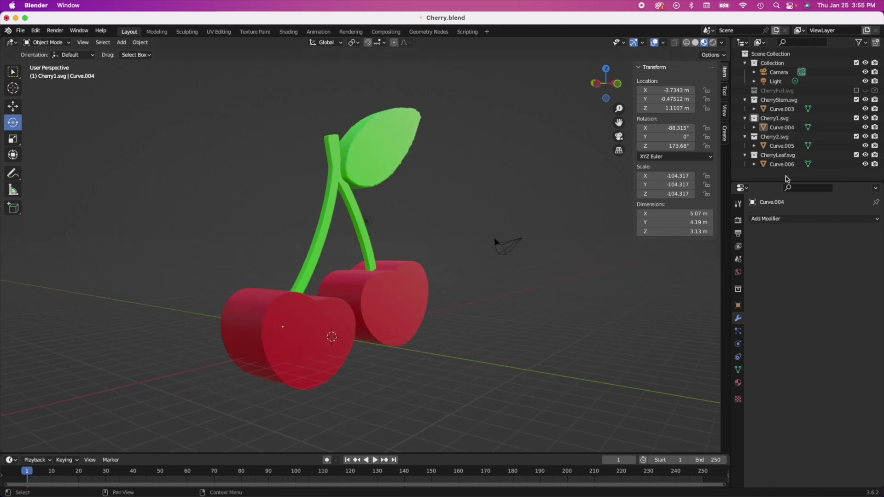
{"action": "left_click", "coordinate": [857, 154]}
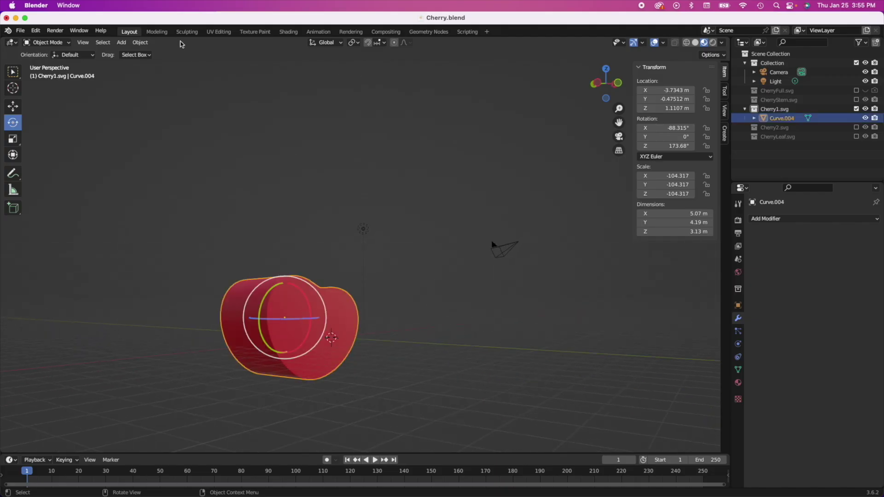
{"action": "left_click", "coordinate": [186, 32]}
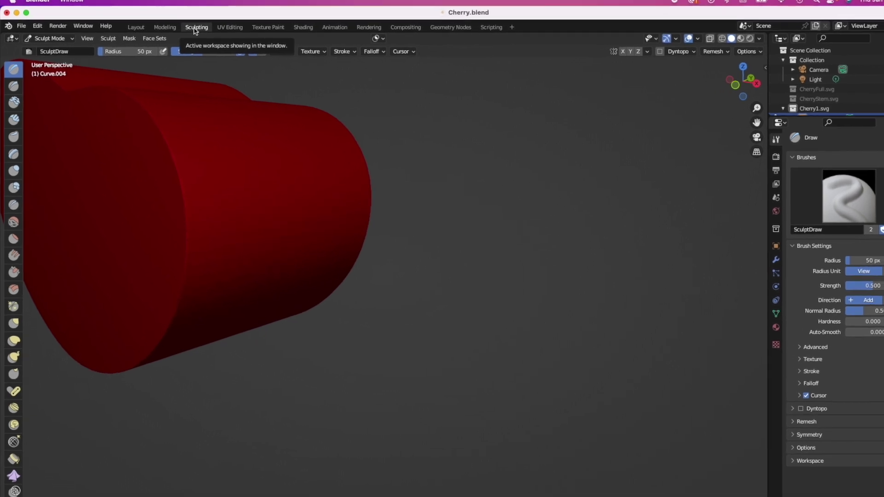
{"action": "scroll", "coordinate": [294, 186], "scroll_direction": "up", "scroll_amount": 3}
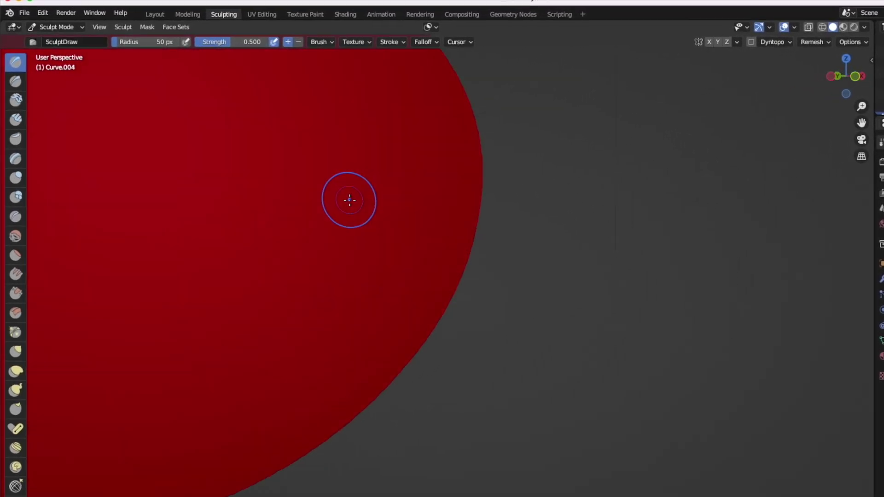
{"action": "scroll", "coordinate": [350, 199], "scroll_direction": "down", "scroll_amount": 5}
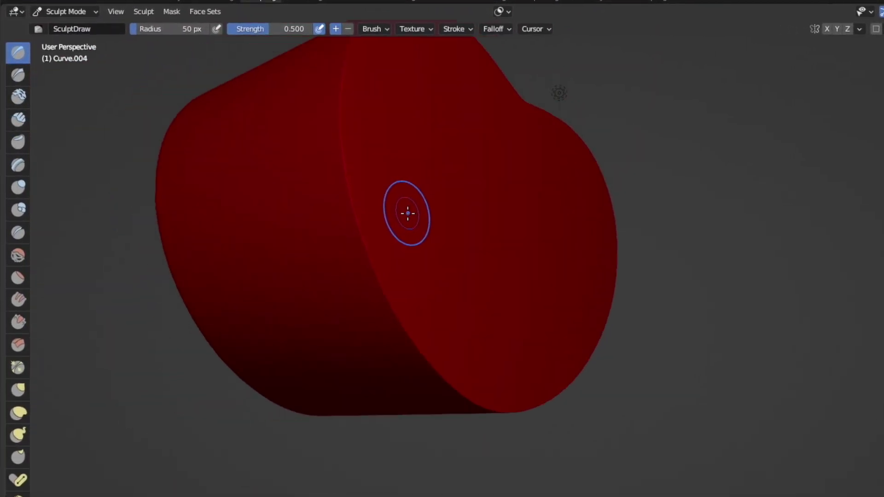
{"action": "middle_click_drag", "start_coordinate": [489, 232], "coordinate": [543, 245]}
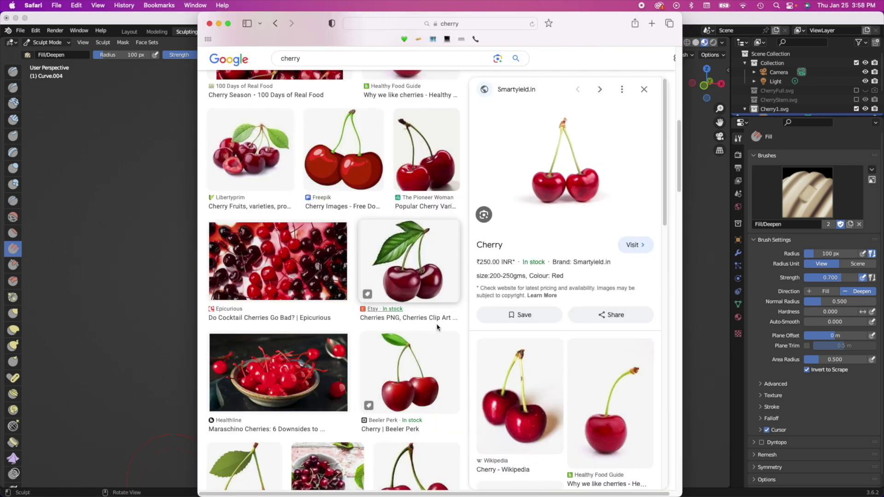
{"action": "scroll", "coordinate": [501, 402], "scroll_direction": "down", "scroll_amount": 8}
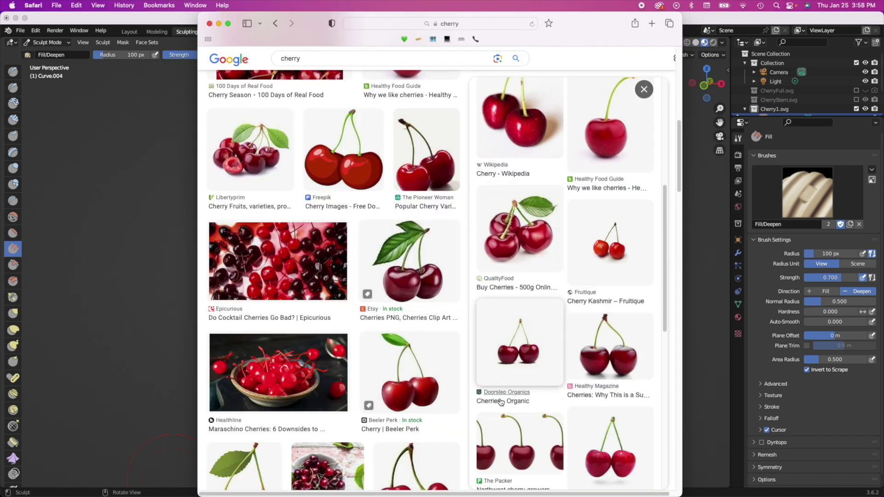
- Preview a related cherry image, then the Beeler Perk cherry picture in Google Images
{"action": "scroll", "coordinate": [501, 402], "scroll_direction": "up", "scroll_amount": 8}
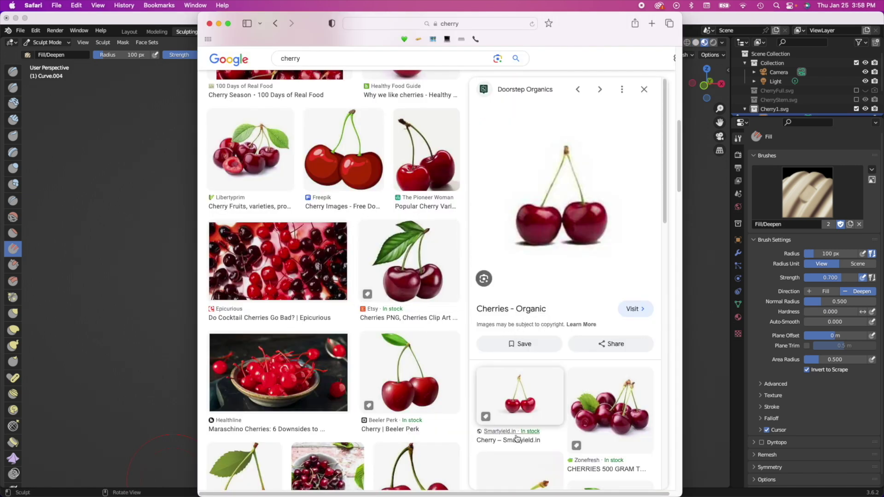
{"action": "left_click", "coordinate": [513, 402]}
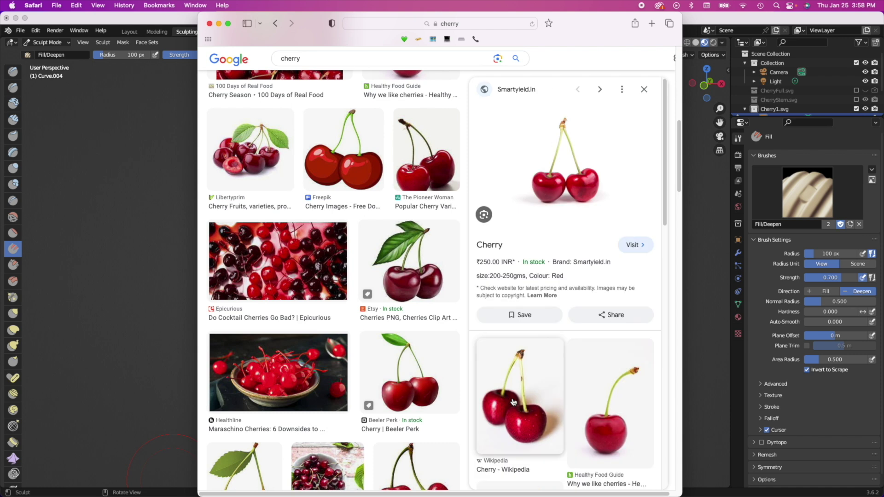
{"action": "left_click", "coordinate": [415, 378]}
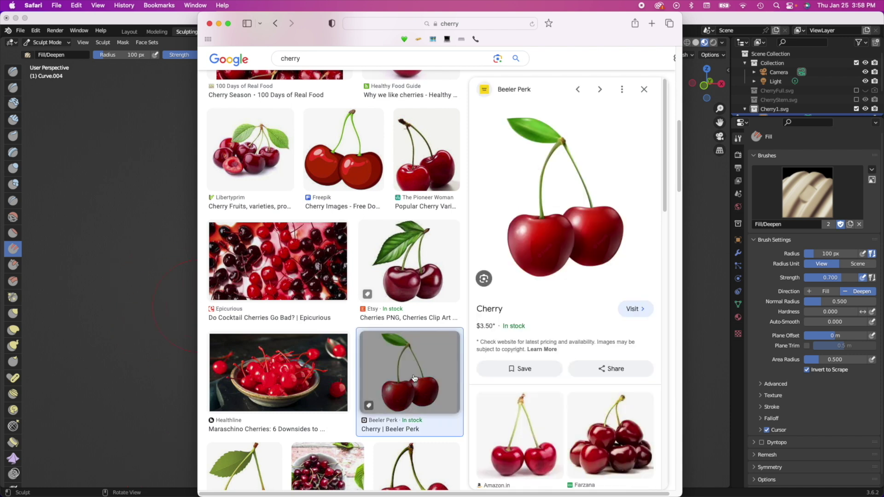
- Build up the cherry's front and upper-left surface with sculpt strokes
{"action": "left_click", "coordinate": [139, 371]}
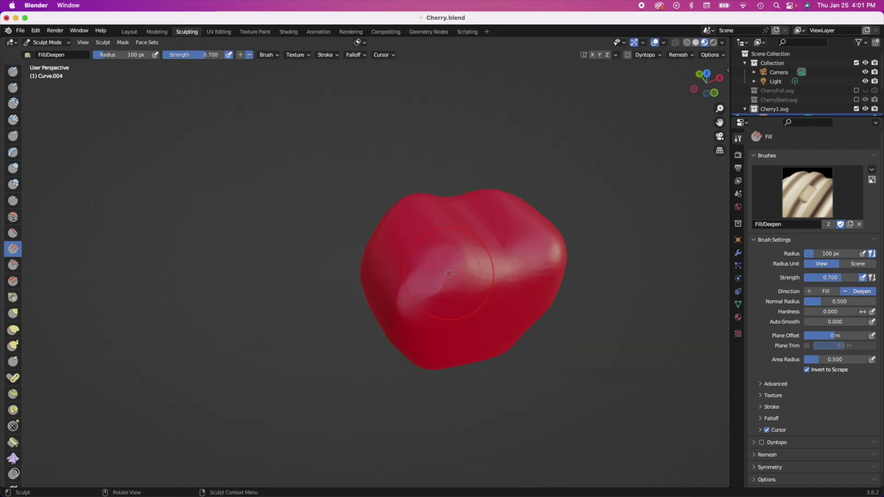
{"action": "mouse_move", "coordinate": [450, 274]}
{"action": "left_mouse_down"}
{"action": "mouse_move", "coordinate": [421, 263]}
{"action": "mouse_move", "coordinate": [431, 255]}
{"action": "mouse_move", "coordinate": [466, 268]}
{"action": "mouse_move", "coordinate": [468, 300]}
{"action": "mouse_move", "coordinate": [434, 275]}
{"action": "left_mouse_up"}
{"action": "middle_click_drag", "start_coordinate": [435, 274], "coordinate": [371, 188]}
{"action": "middle_click_drag", "start_coordinate": [336, 227], "coordinate": [334, 214]}
{"action": "mouse_move", "coordinate": [340, 232]}
{"action": "left_mouse_down"}
{"action": "mouse_move", "coordinate": [350, 213]}
{"action": "mouse_move", "coordinate": [340, 202]}
{"action": "mouse_move", "coordinate": [355, 184]}
{"action": "mouse_move", "coordinate": [364, 194]}
{"action": "mouse_move", "coordinate": [371, 184]}
{"action": "left_mouse_up"}
{"action": "mouse_move", "coordinate": [371, 184]}
{"action": "middle_mouse_down"}
{"action": "mouse_move", "coordinate": [368, 175]}
{"action": "mouse_move", "coordinate": [359, 306]}
{"action": "middle_mouse_up"}
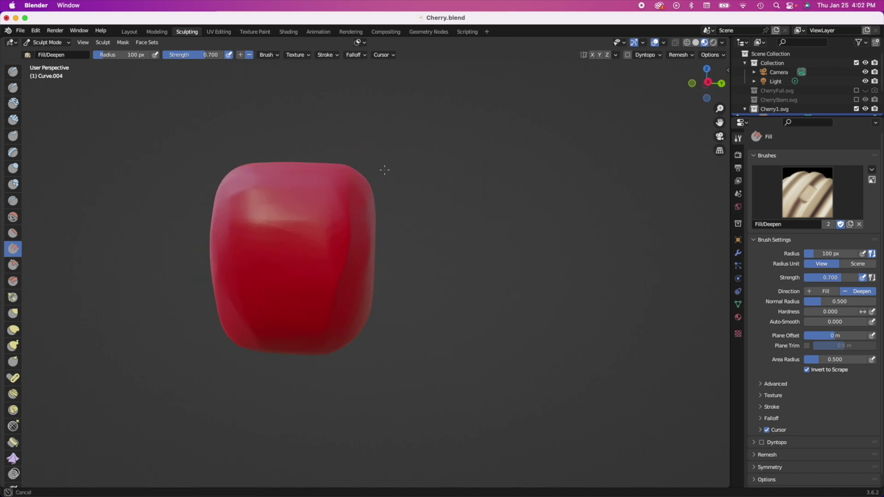
- Refine and round the cherry into a smooth heart-like shape
{"action": "middle_click_drag", "start_coordinate": [384, 169], "coordinate": [316, 336]}
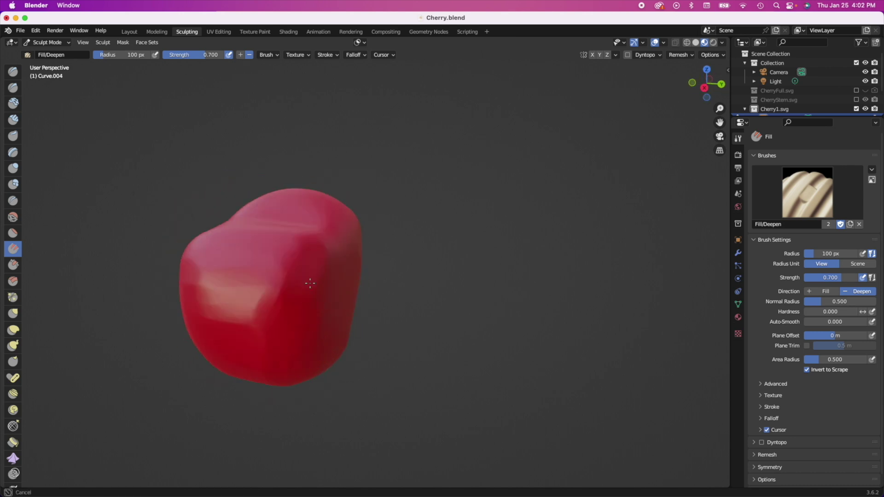
{"action": "mouse_move", "coordinate": [310, 283]}
{"action": "left_mouse_down"}
{"action": "mouse_move", "coordinate": [272, 277]}
{"action": "mouse_move", "coordinate": [296, 322]}
{"action": "left_mouse_up"}
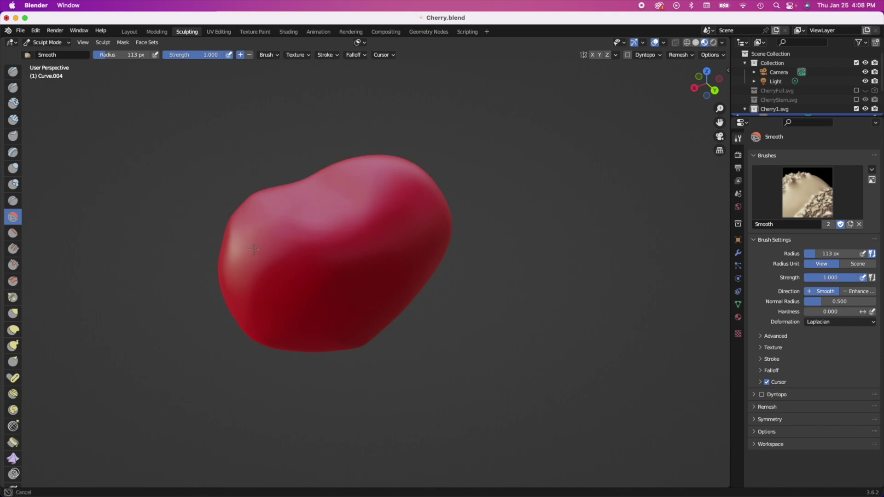
{"action": "middle_click_drag", "start_coordinate": [265, 249], "coordinate": [289, 205]}
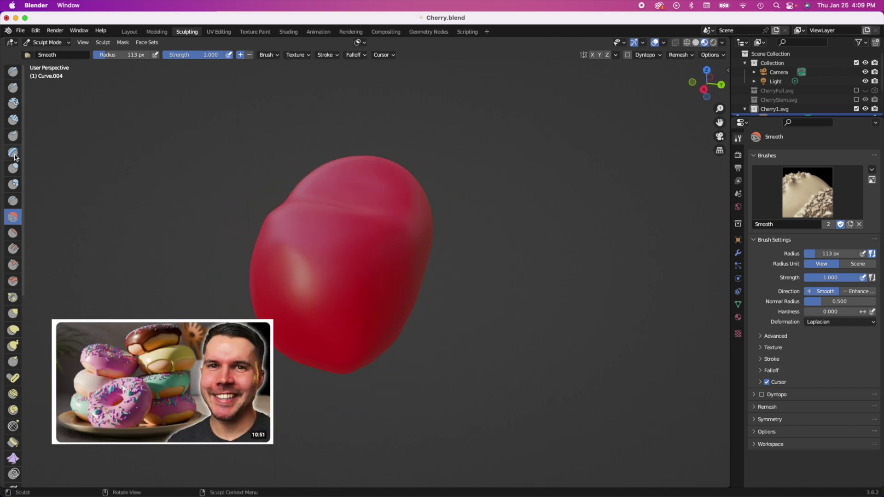
{"action": "middle_click_drag", "start_coordinate": [442, 222], "coordinate": [304, 228]}
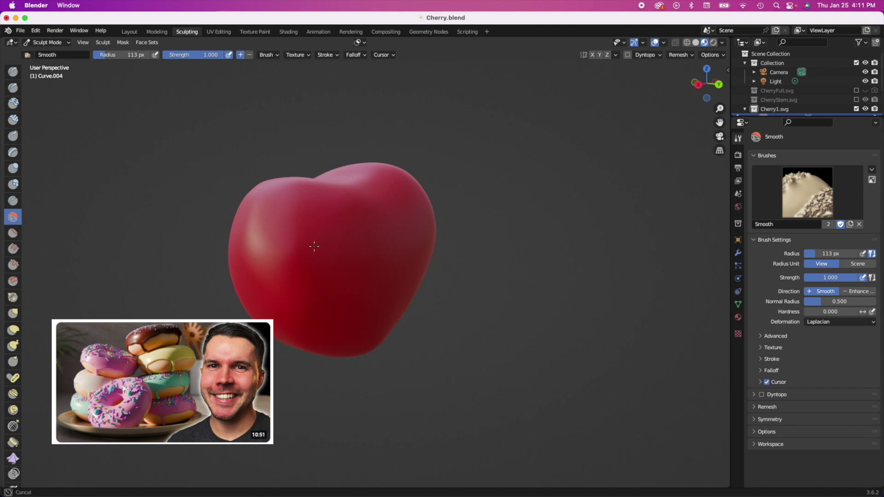
{"action": "middle_click_drag", "start_coordinate": [369, 304], "coordinate": [424, 263]}
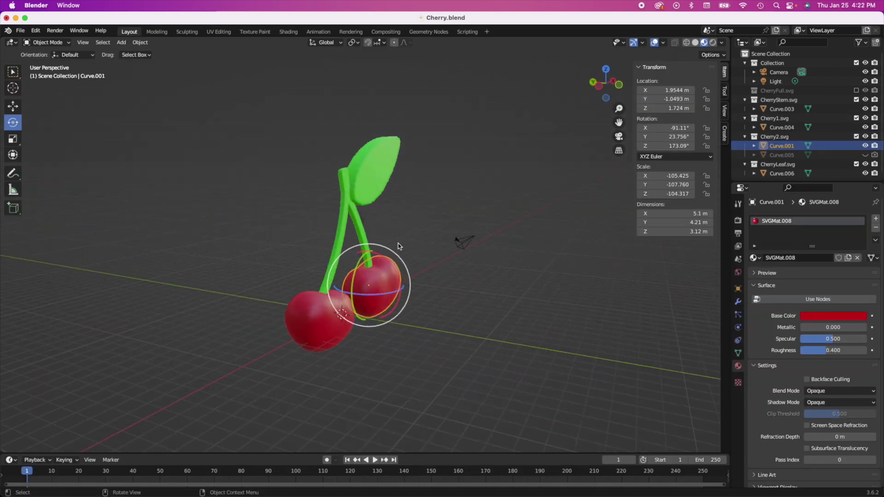
- Select the stem and exclude Cherry1, Cherry2 and CherryLeaf collections from the scene
{"action": "left_click", "coordinate": [401, 249]}
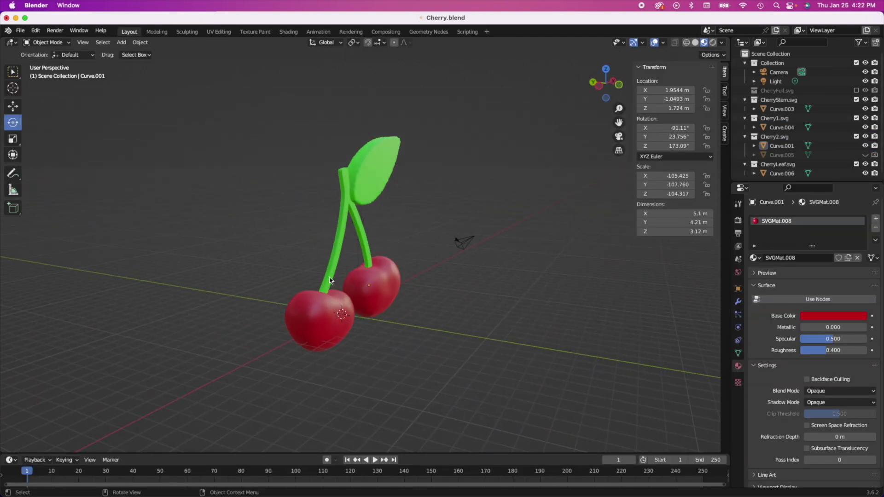
{"action": "left_click", "coordinate": [329, 272]}
{"action": "left_click", "coordinate": [856, 118]}
{"action": "left_click", "coordinate": [857, 127]}
{"action": "left_click", "coordinate": [856, 137]}
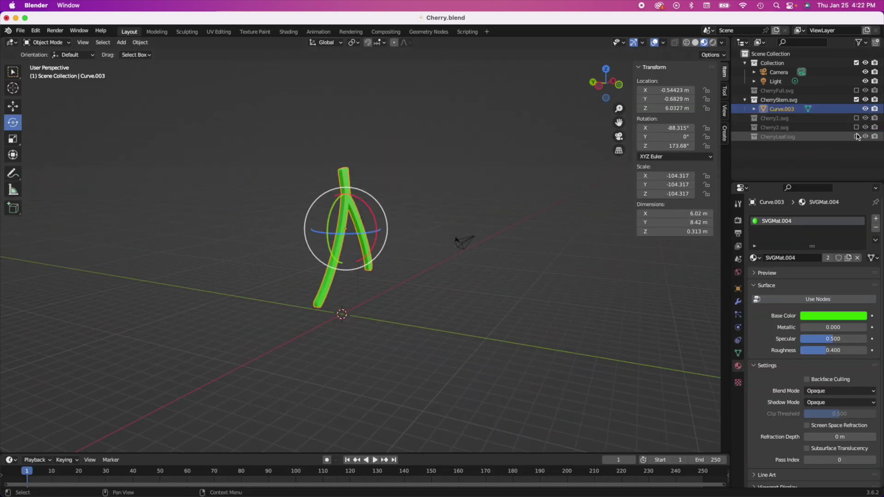
{"action": "scroll", "coordinate": [353, 245], "scroll_direction": "up", "scroll_amount": 2}
{"action": "scroll", "coordinate": [353, 245], "scroll_direction": "up", "scroll_amount": 2}
- Enter Sculpting with the brush radius set to 50 px
{"action": "left_click", "coordinate": [187, 32]}
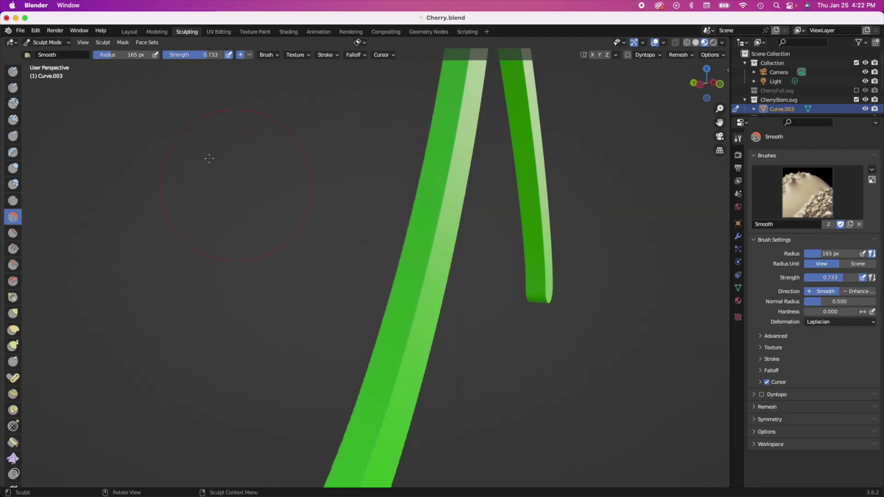
{"action": "double_click", "coordinate": [115, 55]}
{"action": "type", "text": "50"}
{"action": "key", "text": "Return"}
- Smooth the ridge and bottom crease along the stem, then save Cherry.blend
{"action": "left_click_drag", "start_coordinate": [421, 286], "coordinate": [364, 479]}
{"action": "left_click_drag", "start_coordinate": [438, 267], "coordinate": [461, 106]}
{"action": "left_click_drag", "start_coordinate": [720, 122], "coordinate": [375, 322]}
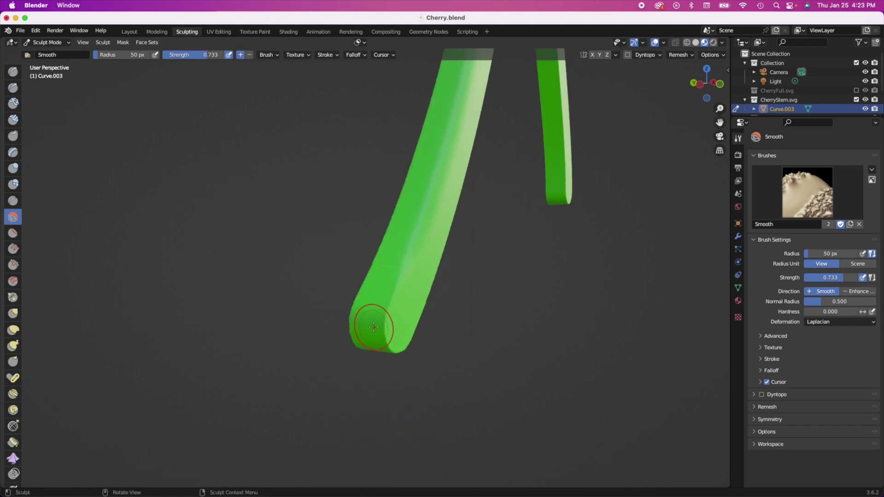
{"action": "middle_click_drag", "start_coordinate": [365, 355], "coordinate": [420, 326]}
{"action": "left_click_drag", "start_coordinate": [420, 326], "coordinate": [386, 115]}
{"action": "left_click_drag", "start_coordinate": [719, 123], "coordinate": [395, 217]}
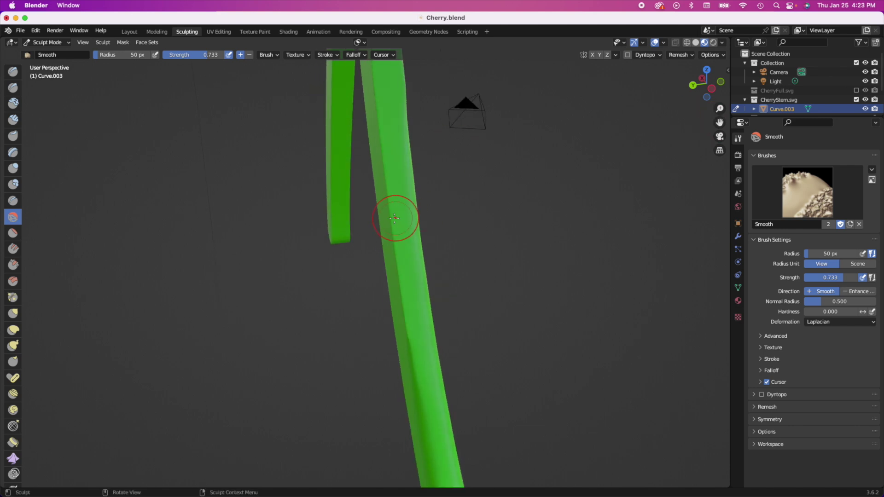
{"action": "mouse_move", "coordinate": [399, 276]}
{"action": "left_mouse_down"}
{"action": "mouse_move", "coordinate": [412, 342]}
{"action": "mouse_move", "coordinate": [407, 300]}
{"action": "left_mouse_up"}
{"action": "middle_click_drag", "start_coordinate": [407, 299], "coordinate": [402, 205]}
{"action": "mouse_move", "coordinate": [402, 206]}
{"action": "left_mouse_down"}
{"action": "mouse_move", "coordinate": [443, 460]}
{"action": "mouse_move", "coordinate": [397, 114]}
{"action": "left_mouse_up"}
{"action": "left_click_drag", "start_coordinate": [415, 305], "coordinate": [416, 305]}
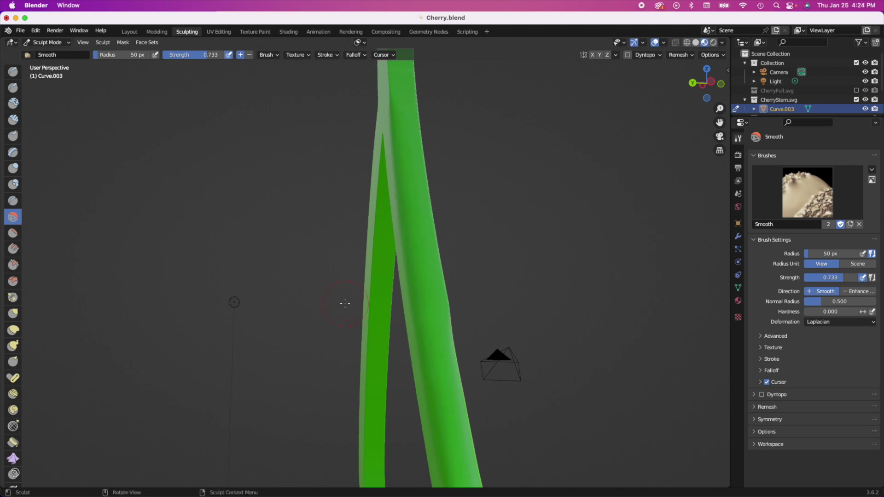
{"action": "left_click", "coordinate": [20, 30]}
{"action": "left_click", "coordinate": [25, 90]}
- In fullscreen, soften the stem's left, upper-left and right edges near the top
{"action": "middle_click_drag", "start_coordinate": [406, 208], "coordinate": [421, 161]}
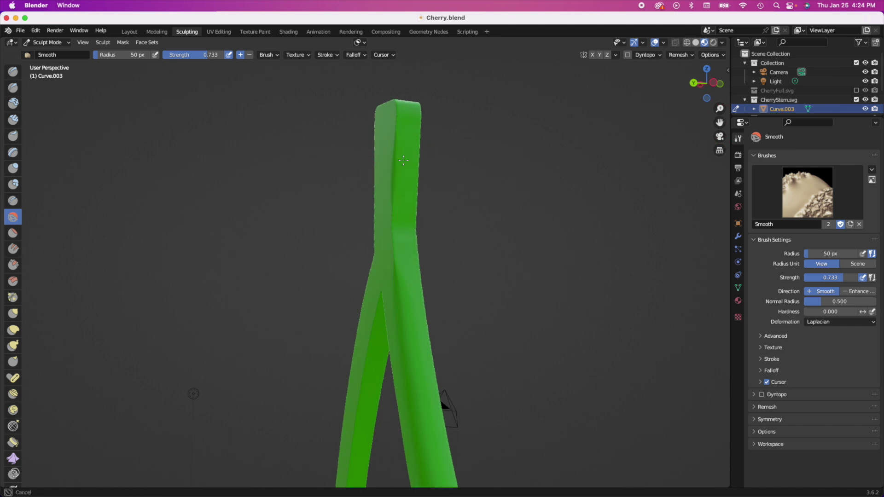
{"action": "key", "text": "ctrl+super+f"}
{"action": "left_click_drag", "start_coordinate": [420, 152], "coordinate": [402, 186]}
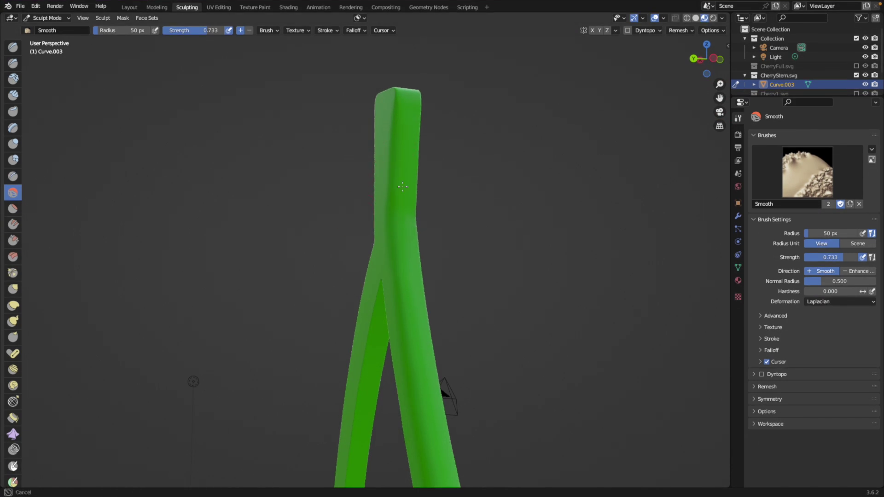
{"action": "left_click_drag", "start_coordinate": [400, 297], "coordinate": [399, 290]}
{"action": "middle_click_drag", "start_coordinate": [399, 290], "coordinate": [420, 177]}
{"action": "mouse_move", "coordinate": [421, 178]}
{"action": "left_mouse_down"}
{"action": "mouse_move", "coordinate": [435, 145]}
{"action": "mouse_move", "coordinate": [427, 172]}
{"action": "mouse_move", "coordinate": [418, 160]}
{"action": "mouse_move", "coordinate": [435, 322]}
{"action": "left_mouse_up"}
{"action": "middle_click_drag", "start_coordinate": [436, 323], "coordinate": [435, 352]}
{"action": "scroll", "coordinate": [435, 351], "scroll_direction": "up", "scroll_amount": 4}
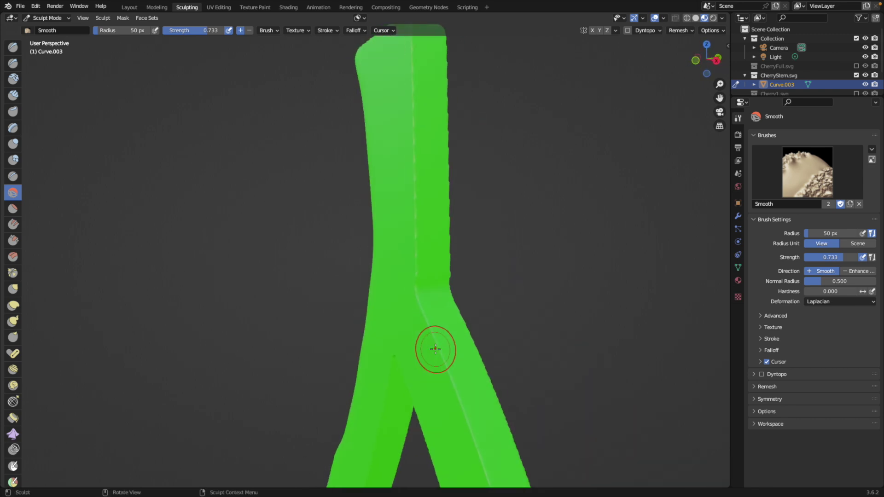
{"action": "mouse_move", "coordinate": [435, 352]}
{"action": "left_mouse_down"}
{"action": "mouse_move", "coordinate": [413, 263]}
{"action": "mouse_move", "coordinate": [448, 166]}
{"action": "mouse_move", "coordinate": [446, 230]}
{"action": "mouse_move", "coordinate": [448, 184]}
{"action": "left_mouse_up"}
- Smooth away the slivers and upper crease along the stem's forked shape
{"action": "mouse_move", "coordinate": [447, 184]}
{"action": "middle_mouse_down"}
{"action": "mouse_move", "coordinate": [452, 105]}
{"action": "mouse_move", "coordinate": [354, 147]}
{"action": "middle_mouse_up"}
{"action": "left_click_drag", "start_coordinate": [354, 148], "coordinate": [356, 92]}
{"action": "left_click_drag", "start_coordinate": [350, 191], "coordinate": [355, 97]}
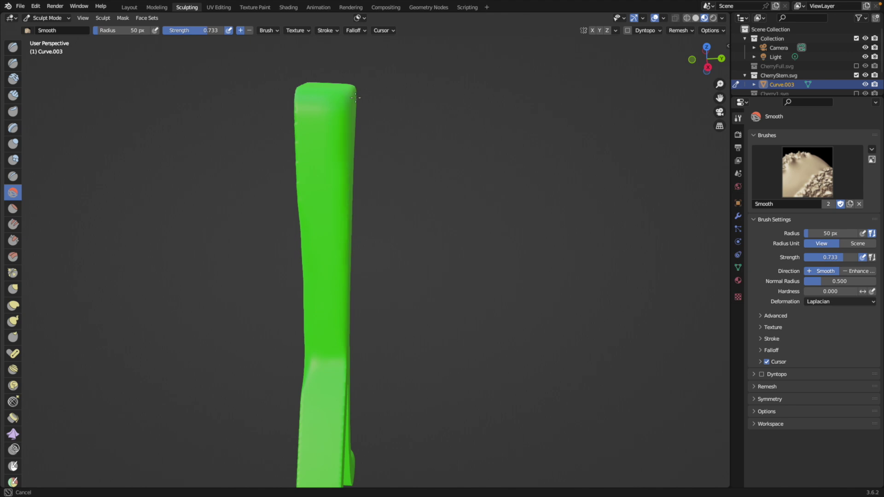
{"action": "middle_click_drag", "start_coordinate": [310, 77], "coordinate": [387, 166]}
{"action": "left_click_drag", "start_coordinate": [399, 206], "coordinate": [436, 207]}
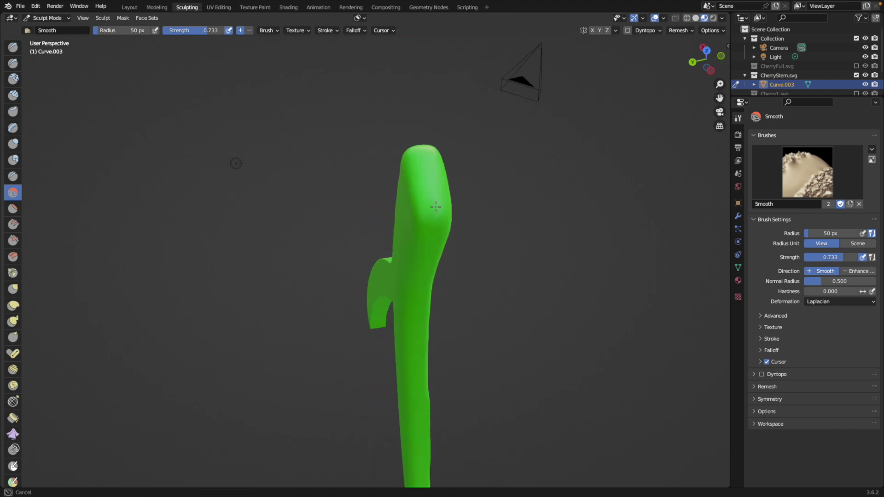
{"action": "middle_click_drag", "start_coordinate": [391, 230], "coordinate": [316, 181]}
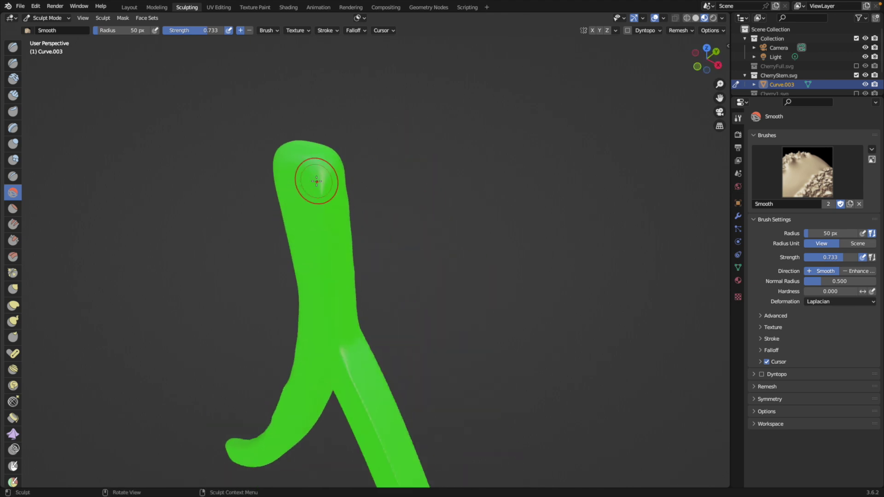
- In material preview, smooth down the stem and the edge where it forks
{"action": "key", "text": "z"}
{"action": "left_click_drag", "start_coordinate": [337, 206], "coordinate": [338, 274]}
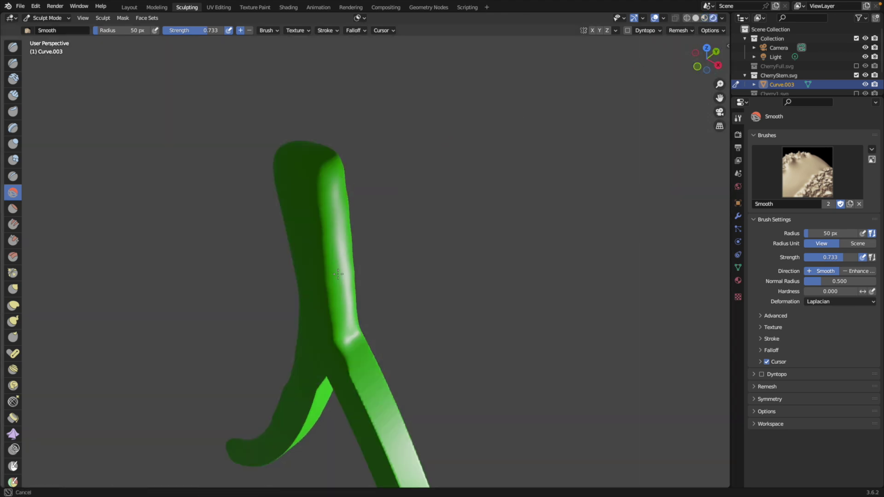
{"action": "left_click_drag", "start_coordinate": [354, 367], "coordinate": [363, 445]}
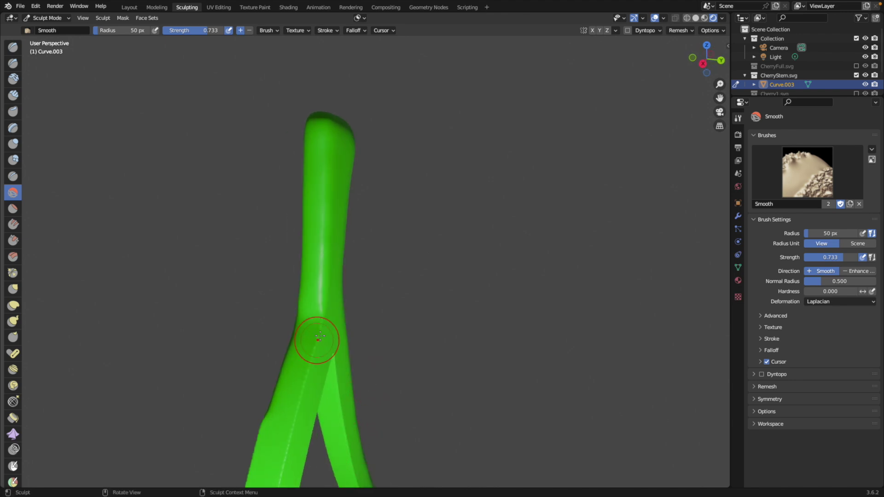
{"action": "middle_click_drag", "start_coordinate": [319, 337], "coordinate": [296, 326]}
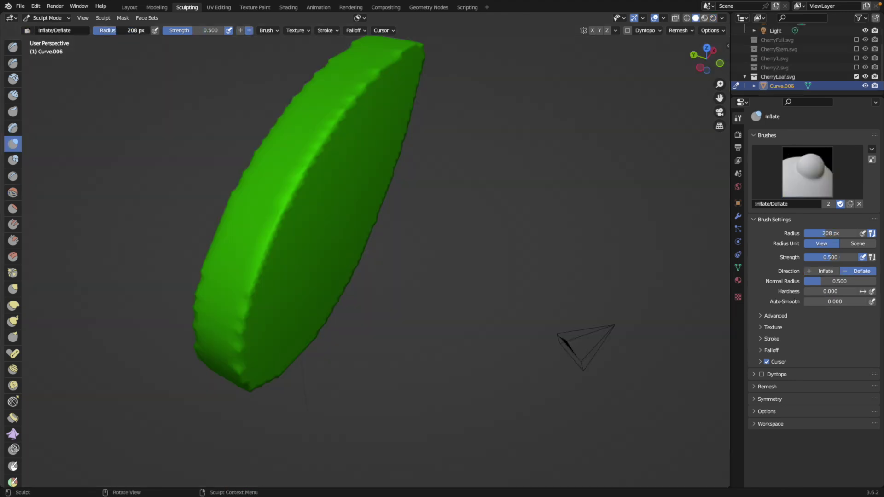
- Inflate the leaf with a 173 px brush, then smooth its surface into a soft rounded shape
{"action": "key", "text": "f"}
{"action": "left_click", "coordinate": [389, 116]}
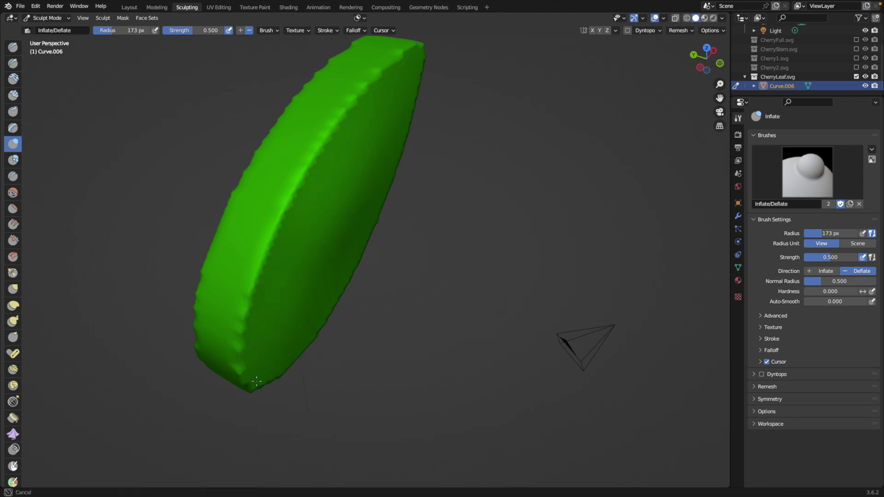
{"action": "middle_click_drag", "start_coordinate": [306, 339], "coordinate": [306, 340]}
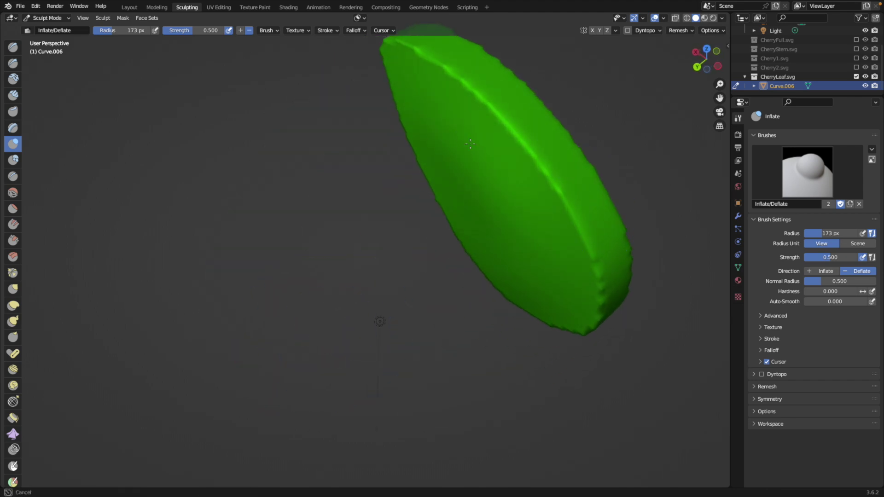
{"action": "mouse_move", "coordinate": [513, 276]}
{"action": "middle_mouse_down"}
{"action": "mouse_move", "coordinate": [530, 276]}
{"action": "mouse_move", "coordinate": [325, 247]}
{"action": "middle_mouse_up"}
{"action": "key", "text": "shift+s"}
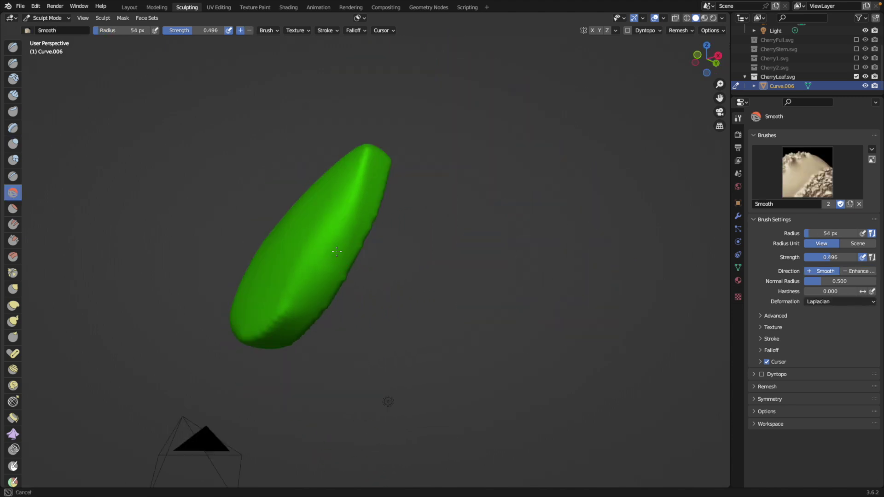
{"action": "left_click_drag", "start_coordinate": [354, 175], "coordinate": [306, 284]}
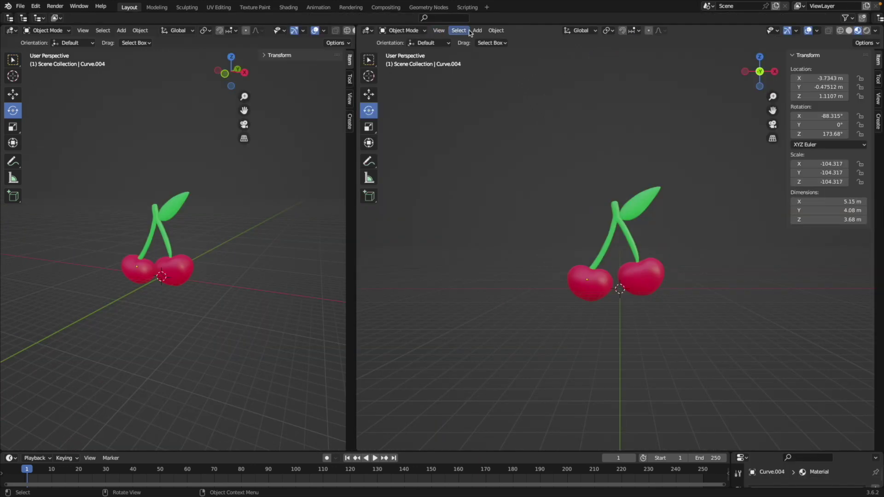
- Add a plane, scale it up, and lower it beneath the cherries as a floor
{"action": "left_click", "coordinate": [477, 30]}
{"action": "mouse_move", "coordinate": [504, 40]}
{"action": "left_click", "coordinate": [572, 39]}
{"action": "key", "text": "s"}
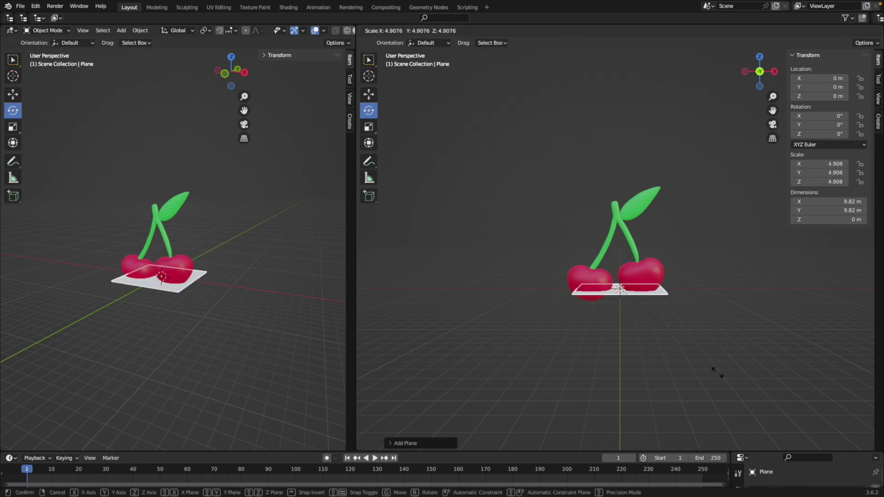
{"action": "key", "text": "Return"}
{"action": "key", "text": "g"}
{"action": "key", "text": "z"}
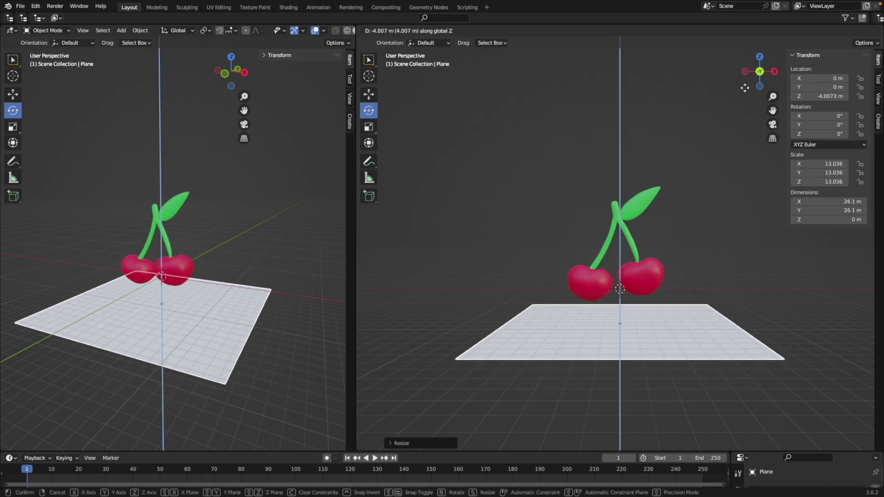
{"action": "left_click", "coordinate": [746, 125]}
- Extrude the plane's back edge up into a wall and bevel the floor–wall corner smooth
{"action": "middle_click_drag", "start_coordinate": [680, 241], "coordinate": [717, 347]}
{"action": "key", "text": "Tab"}
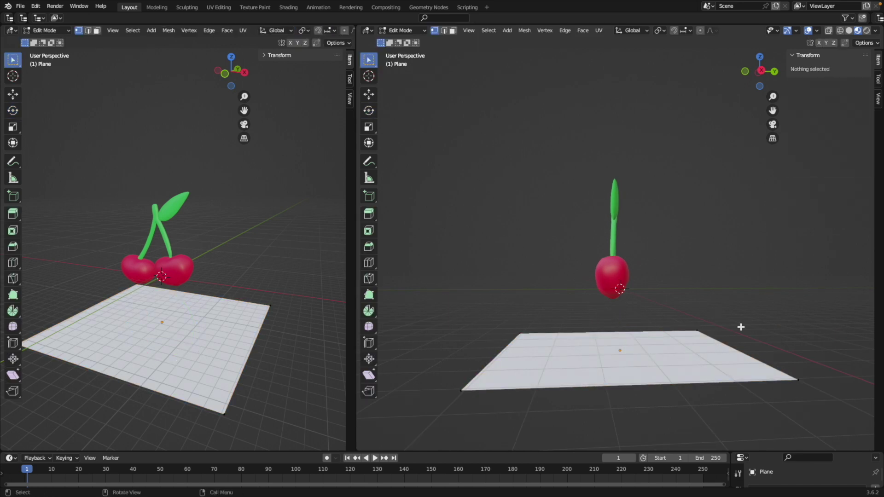
{"action": "key", "text": "e"}
{"action": "key", "text": "z"}
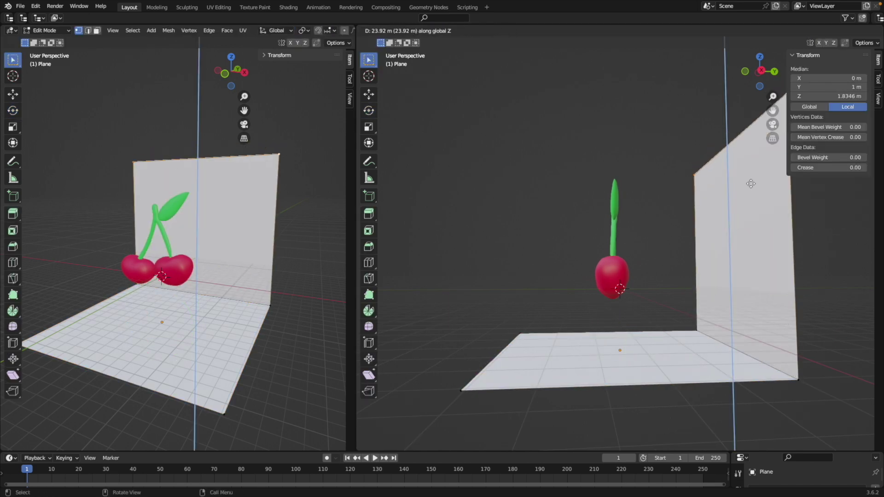
{"action": "left_click", "coordinate": [752, 175]}
{"action": "left_click", "coordinate": [746, 355]}
{"action": "key", "text": "ctrl+b"}
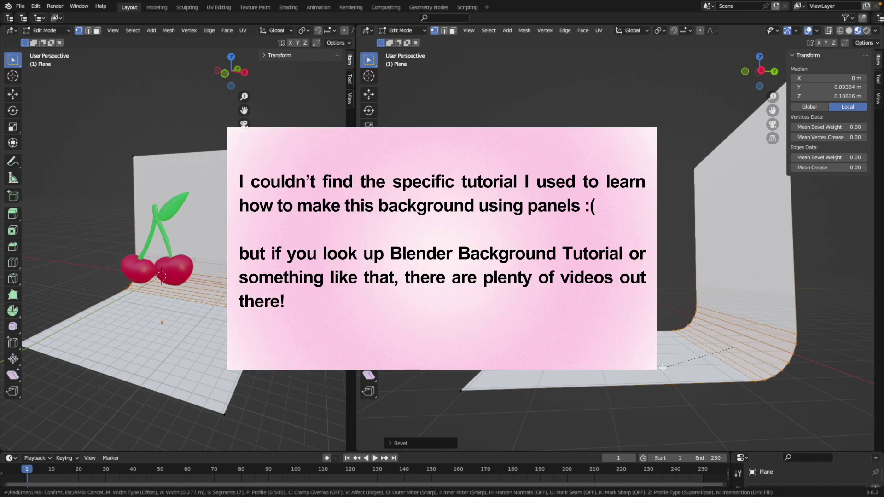
{"action": "scroll", "coordinate": [605, 363], "scroll_direction": "up", "scroll_amount": 5}
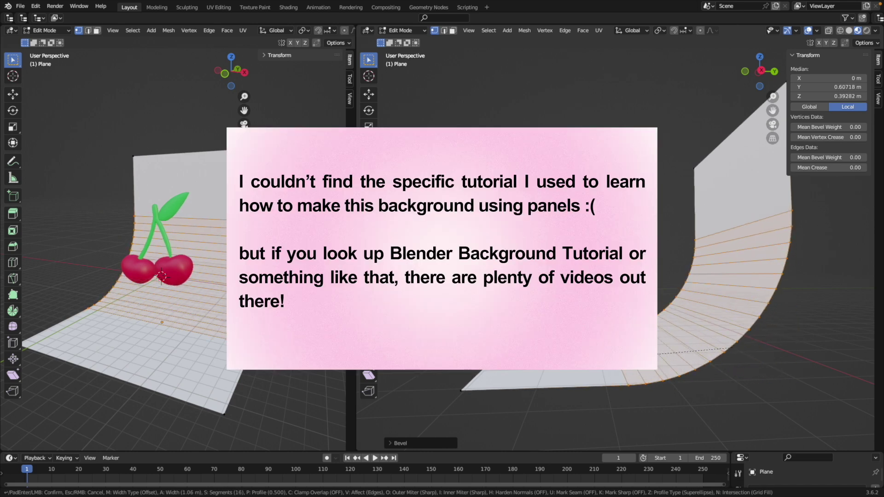
{"action": "left_click", "coordinate": [600, 364]}
{"action": "key", "text": "alt+a"}
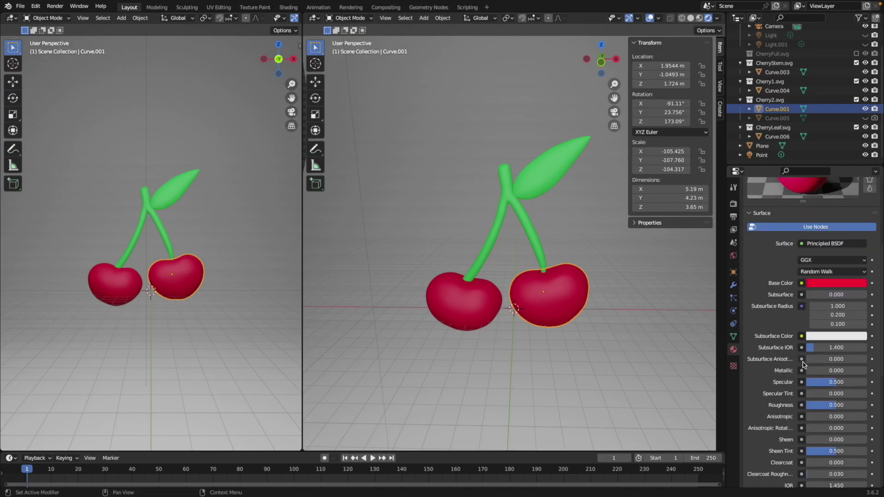
{"action": "scroll", "coordinate": [803, 364], "scroll_direction": "down", "scroll_amount": 2}
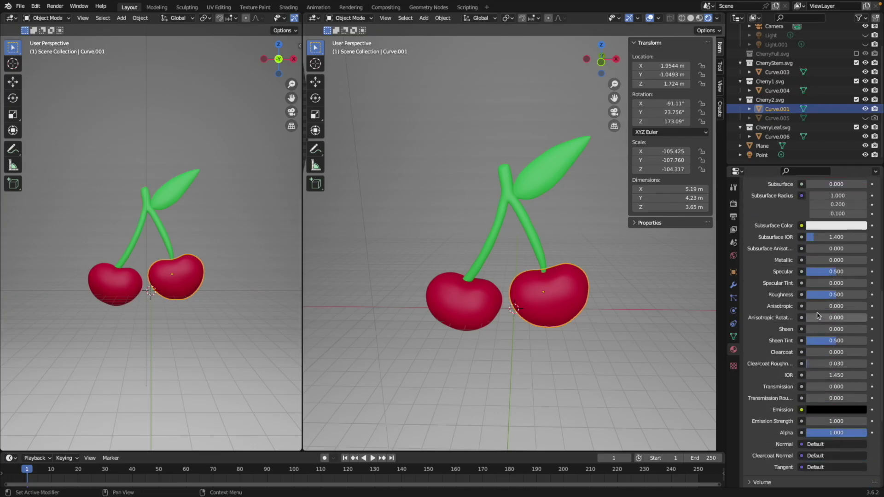
- Set the material's Metallic to 0.7, Roughness to 0 and Alpha to 0.75
{"action": "left_click", "coordinate": [824, 261]}
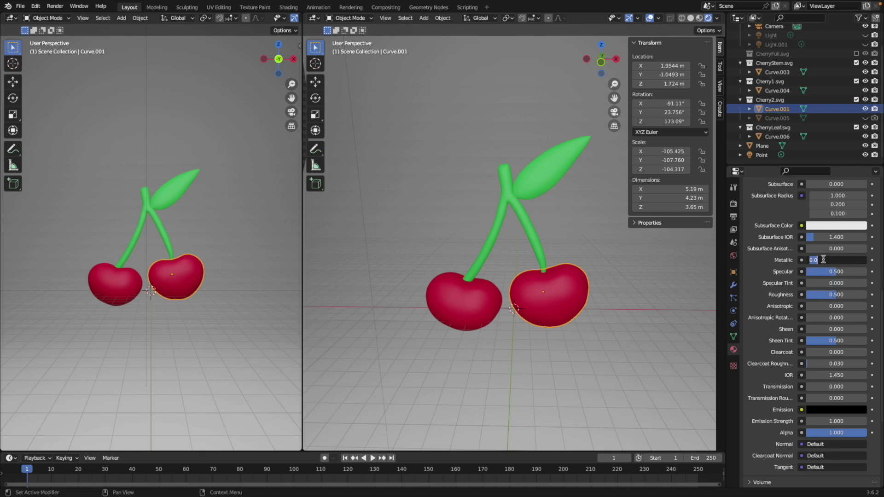
{"action": "key", "text": "Tab"}
{"action": "key", "text": "Tab"}
{"action": "key", "text": "Tab"}
{"action": "type", "text": "0"}
{"action": "key", "text": "Tab"}
{"action": "key", "text": "Tab"}
{"action": "key", "text": "Tab"}
{"action": "key", "text": "Tab"}
{"action": "key", "text": "Tab"}
{"action": "key", "text": "Tab"}
{"action": "key", "text": "Tab"}
{"action": "key", "text": "Tab"}
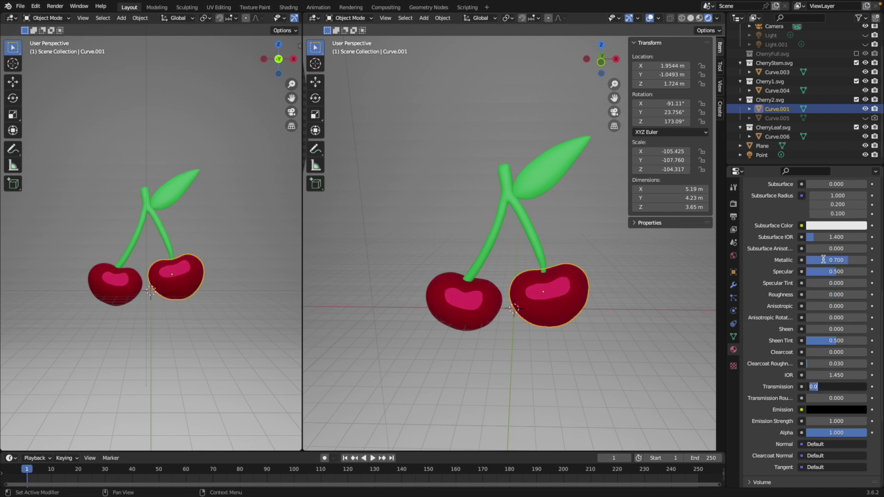
{"action": "type", "text": ".5"}
{"action": "type", "text": "75"}
{"action": "key", "text": "Tab"}
{"action": "key", "text": "Tab"}
{"action": "key", "text": "Tab"}
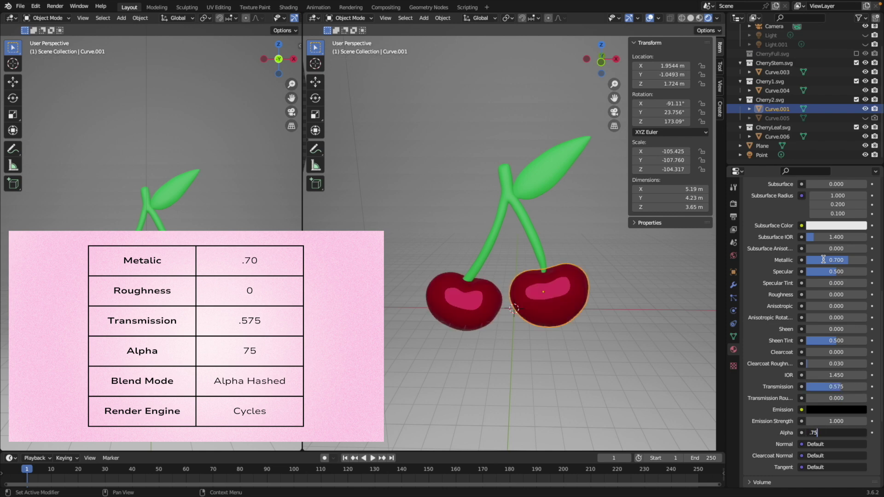
{"action": "key", "text": "Return"}
- Set the material's blend mode to Alpha Hashed
{"action": "scroll", "coordinate": [761, 383], "scroll_direction": "down", "scroll_amount": 6}
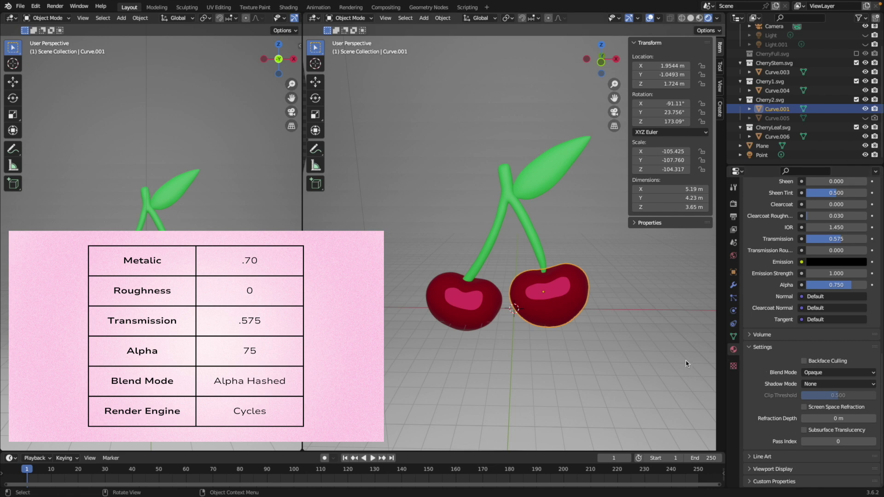
{"action": "left_click", "coordinate": [837, 373]}
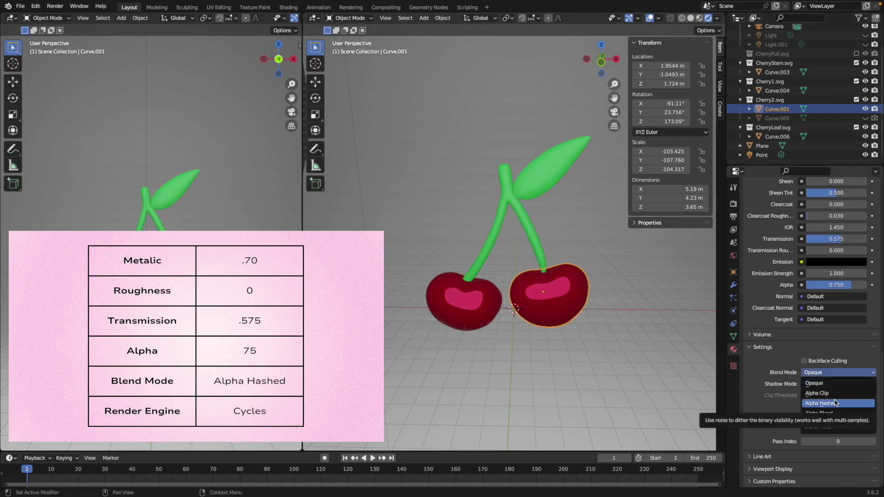
{"action": "left_click", "coordinate": [836, 404]}
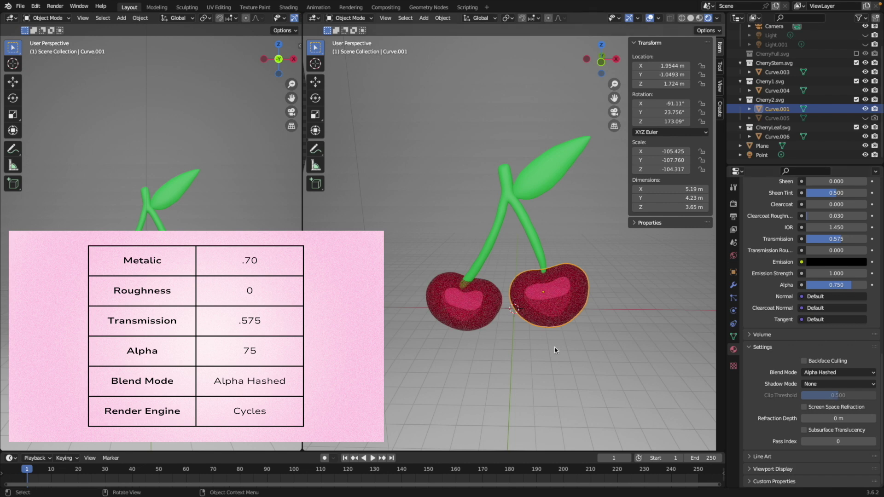
- Switch the scene's render engine to Cycles
{"action": "left_click", "coordinate": [734, 203]}
{"action": "left_click", "coordinate": [852, 205]}
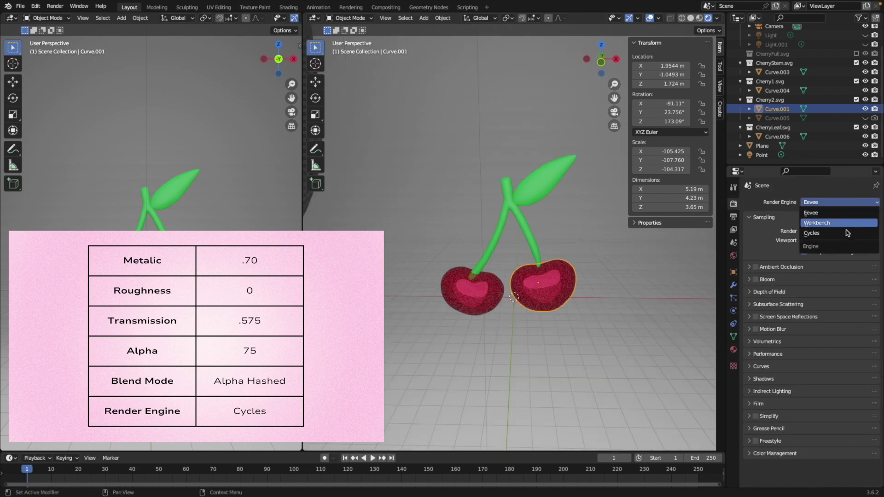
{"action": "left_click", "coordinate": [846, 236]}
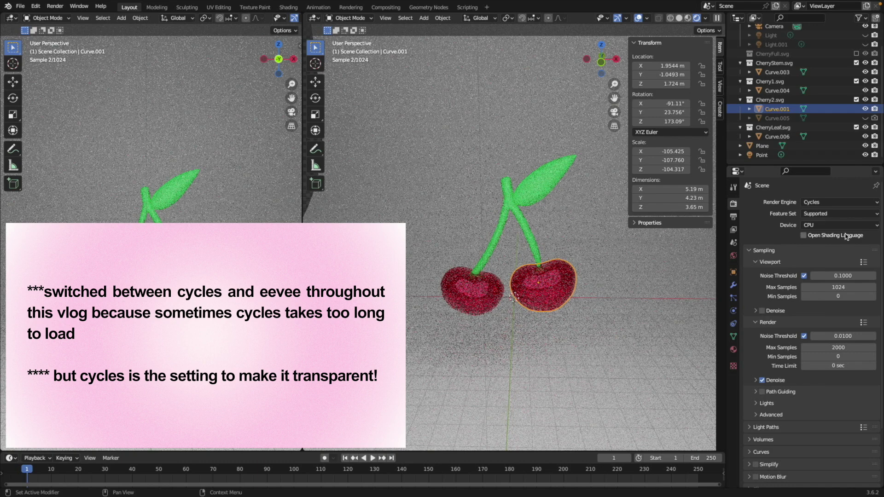
{"action": "scroll", "coordinate": [499, 306], "scroll_direction": "up", "scroll_amount": 4}
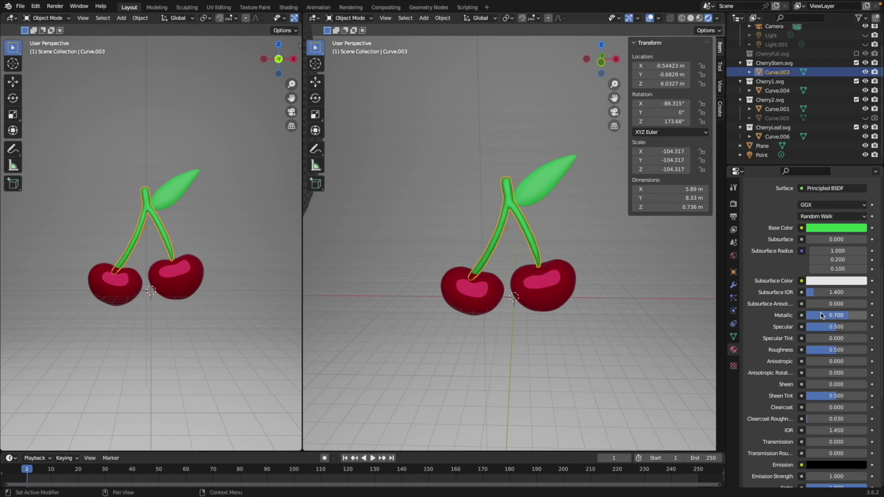
- Set the stem material's Roughness to 0
{"action": "left_click", "coordinate": [832, 350]}
{"action": "type", "text": "0"}
{"action": "key", "text": "Tab"}
{"action": "key", "text": "Tab"}
{"action": "key", "text": "Tab"}
{"action": "key", "text": "Tab"}
{"action": "key", "text": "Tab"}
{"action": "key", "text": "Tab"}
{"action": "key", "text": "Tab"}
{"action": "key", "text": "Tab"}
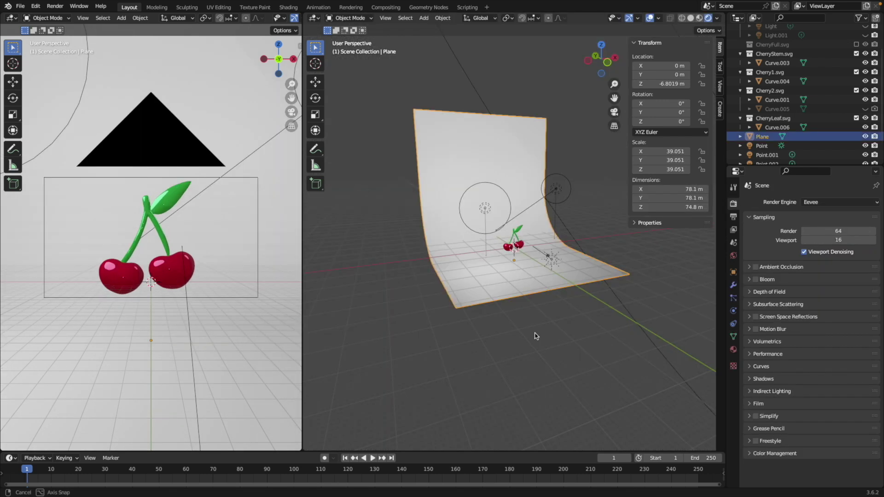
- View the scene through the camera and switch the render engine to Cycles
{"action": "left_click", "coordinate": [614, 112]}
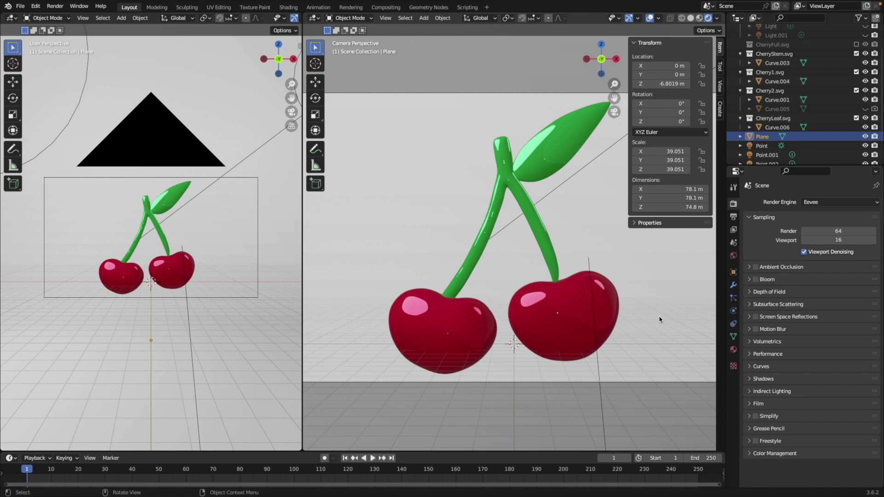
{"action": "left_click", "coordinate": [830, 203]}
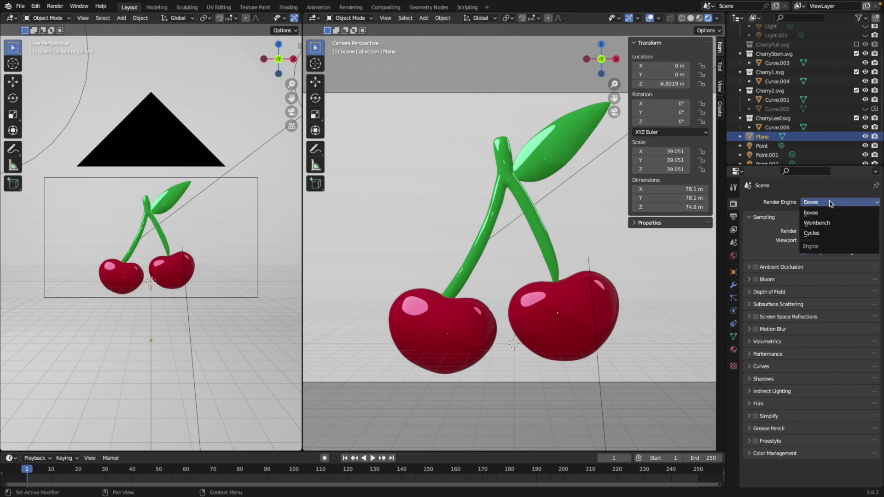
{"action": "left_click", "coordinate": [831, 233]}
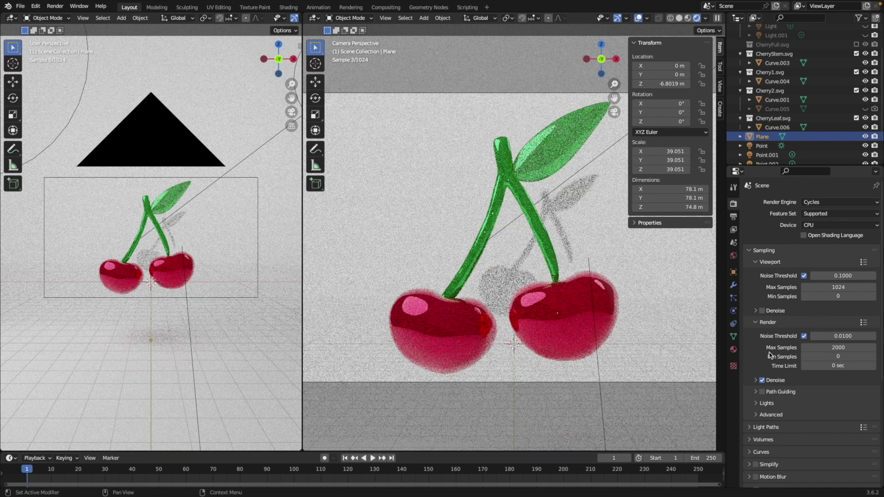
{"action": "scroll", "coordinate": [769, 354], "scroll_direction": "down", "scroll_amount": 5}
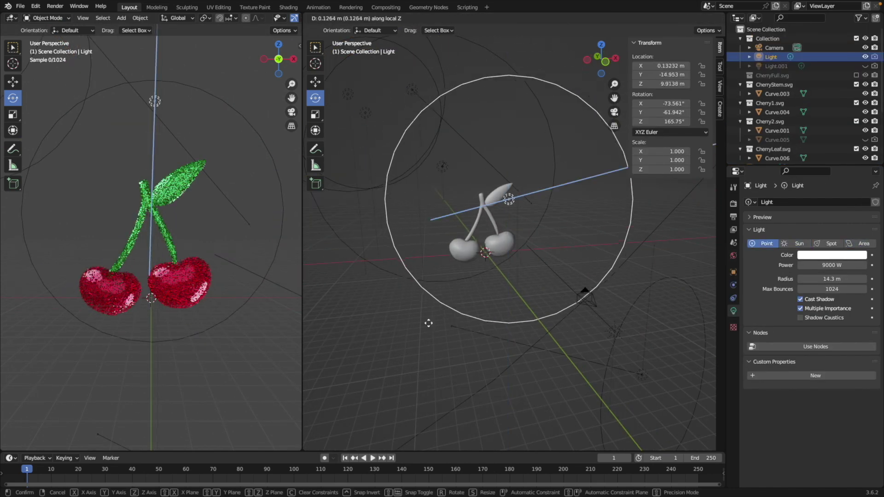
- Move the point light higher and left, widen its radius to 26.1 m, preview rendered
{"action": "left_click", "coordinate": [505, 266]}
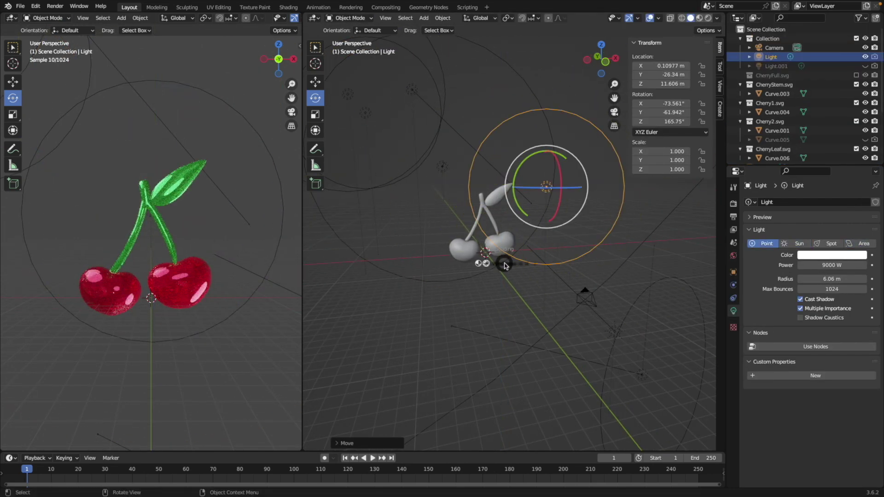
{"action": "left_click", "coordinate": [543, 187]}
{"action": "key", "text": "g"}
{"action": "key", "text": "x"}
{"action": "left_click", "coordinate": [414, 190]}
{"action": "left_click_drag", "start_coordinate": [458, 189], "coordinate": [533, 207]}
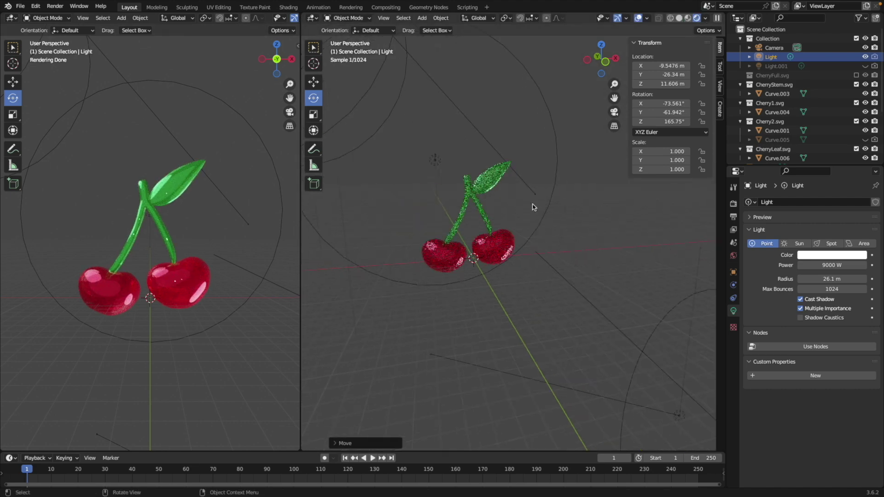
{"action": "scroll", "coordinate": [533, 207], "scroll_direction": "down", "scroll_amount": 4}
{"action": "left_click", "coordinate": [676, 229]}
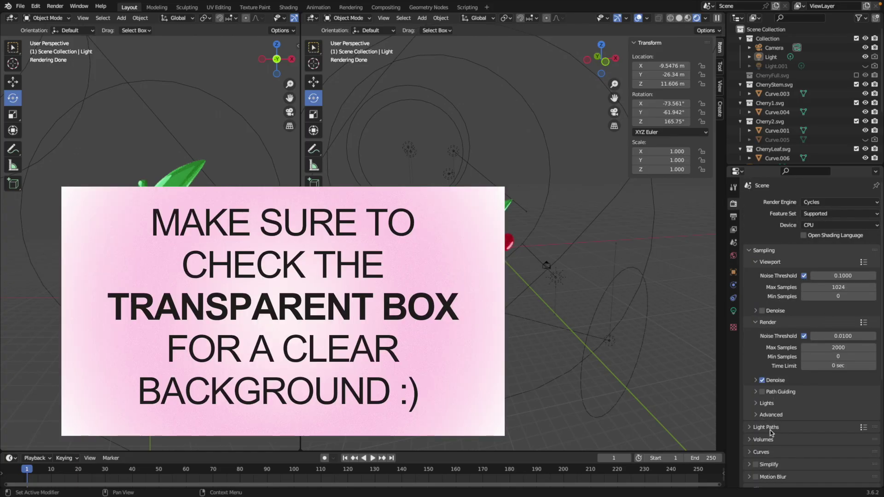
{"action": "scroll", "coordinate": [772, 433], "scroll_direction": "down", "scroll_amount": 5}
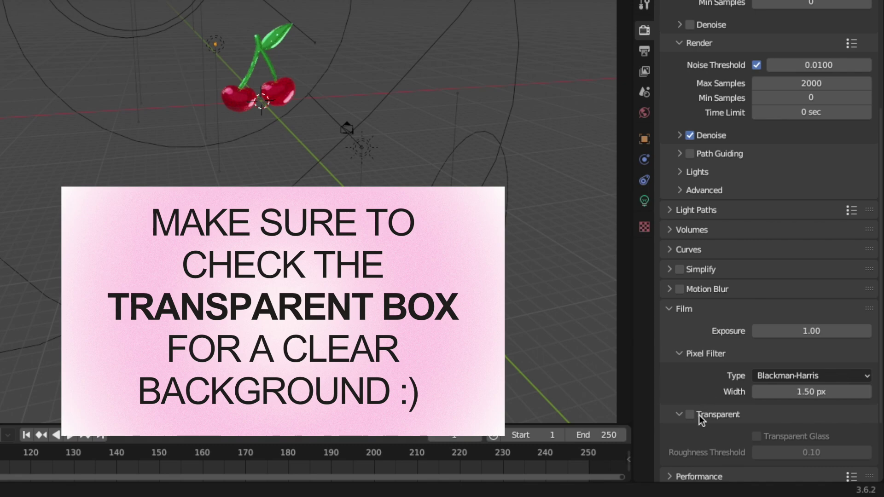
- Enable Film Transparent and render an image of the cherries
{"action": "left_click", "coordinate": [699, 415]}
{"action": "left_click", "coordinate": [690, 414]}
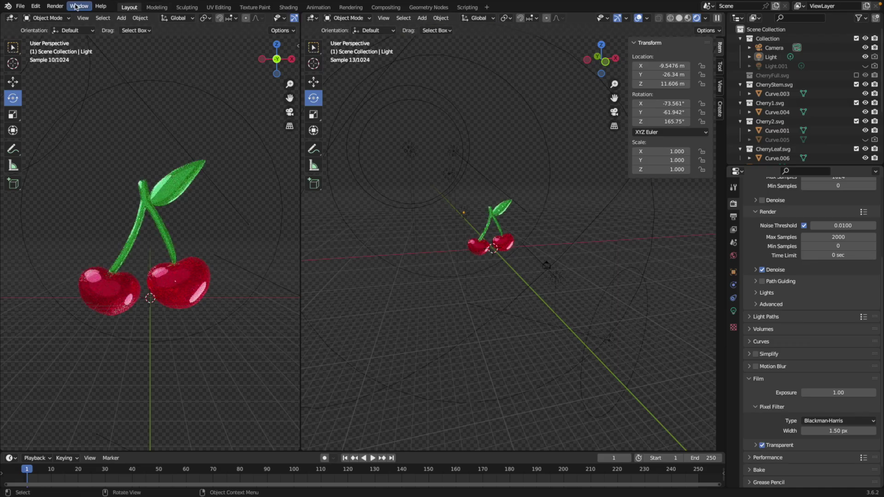
{"action": "left_click", "coordinate": [77, 7]}
{"action": "left_click", "coordinate": [58, 8]}
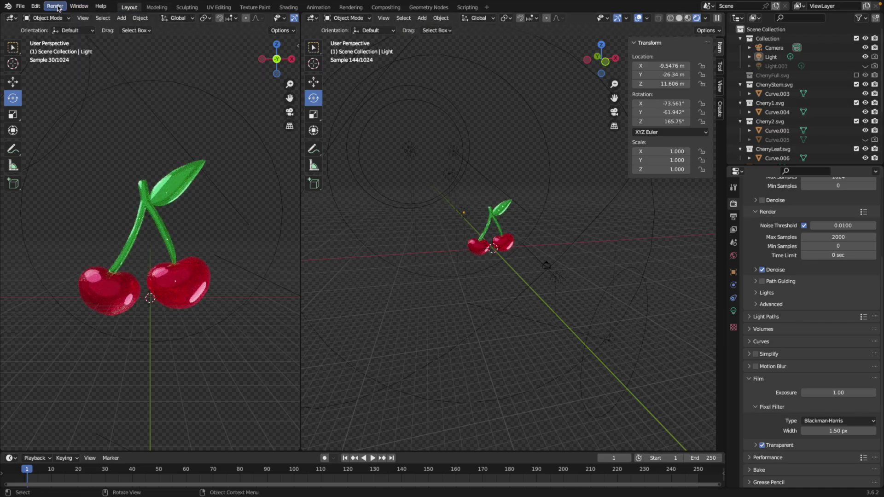
{"action": "left_click", "coordinate": [76, 18]}
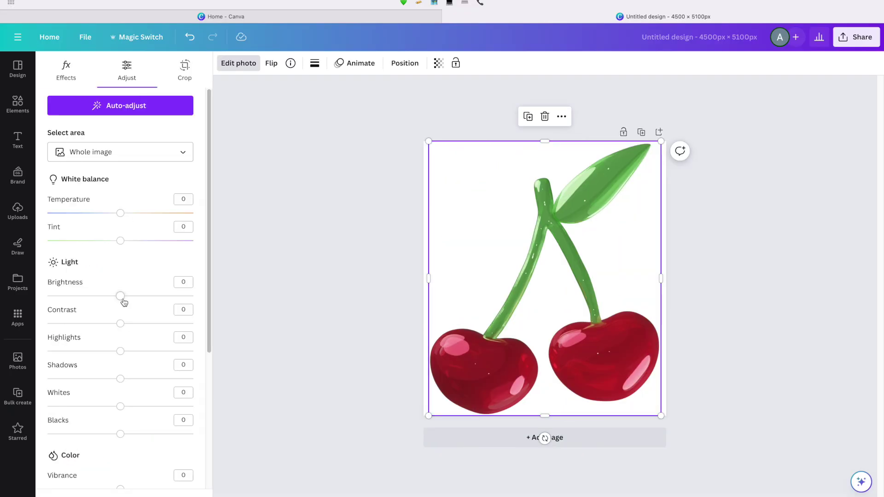
- Set brightness 10, contrast 15, highlights 5 and blacks 15 in the photo adjustments
{"action": "left_click", "coordinate": [183, 309]}
{"action": "type", "text": "15"}
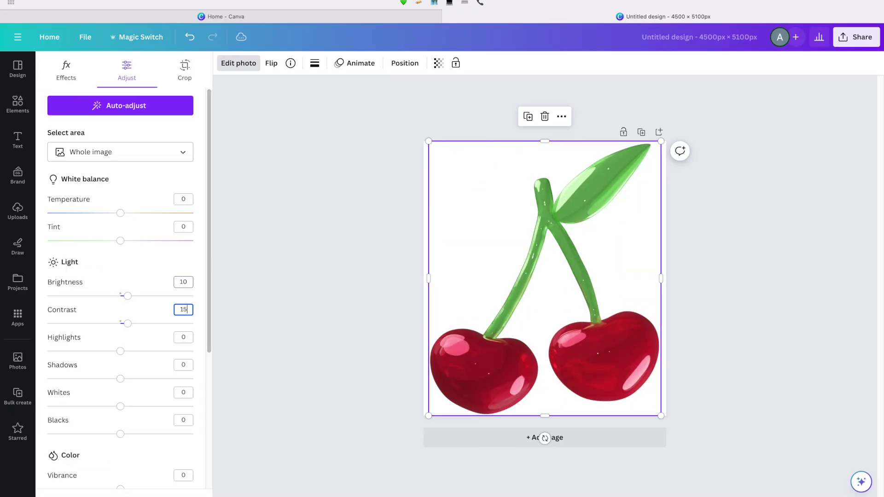
{"action": "type", "text": "5"}
{"action": "key", "text": "Tab"}
{"action": "scroll", "coordinate": [138, 382], "scroll_direction": "down", "scroll_amount": 3}
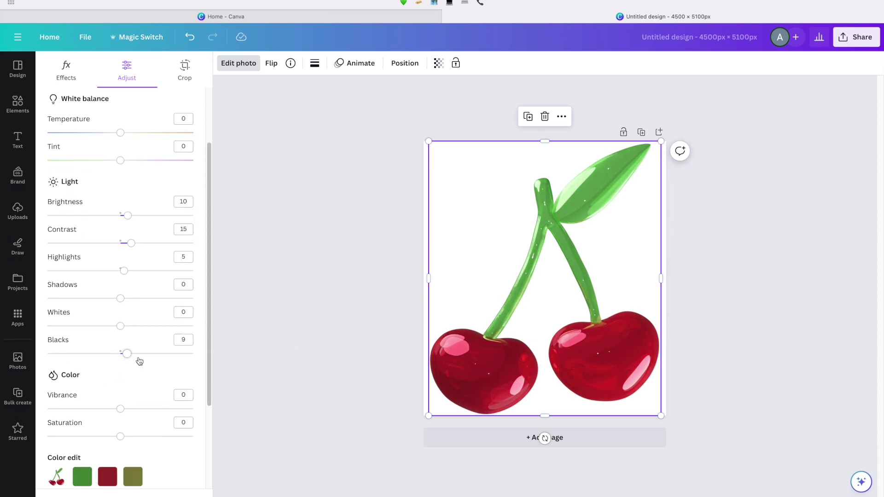
{"action": "scroll", "coordinate": [186, 340], "scroll_direction": "down", "scroll_amount": 7}
- Raise the cherries' red saturation to 25 and shift its hue slightly
{"action": "left_click", "coordinate": [107, 289]}
{"action": "left_click_drag", "start_coordinate": [120, 368], "coordinate": [153, 368]}
{"action": "mouse_move", "coordinate": [120, 398]}
{"action": "left_mouse_down"}
{"action": "mouse_move", "coordinate": [129, 399]}
{"action": "mouse_move", "coordinate": [121, 398]}
{"action": "left_mouse_up"}
{"action": "left_click", "coordinate": [183, 355]}
{"action": "type", "text": "25"}
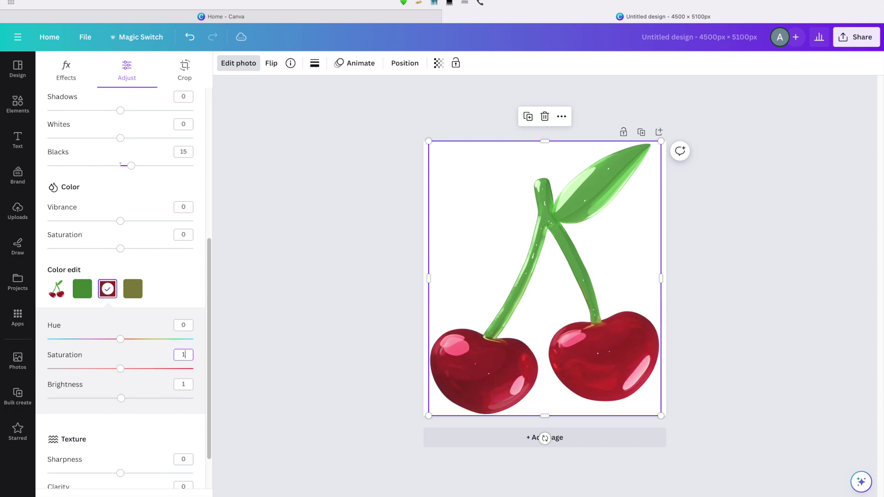
{"action": "key", "text": "Tab"}
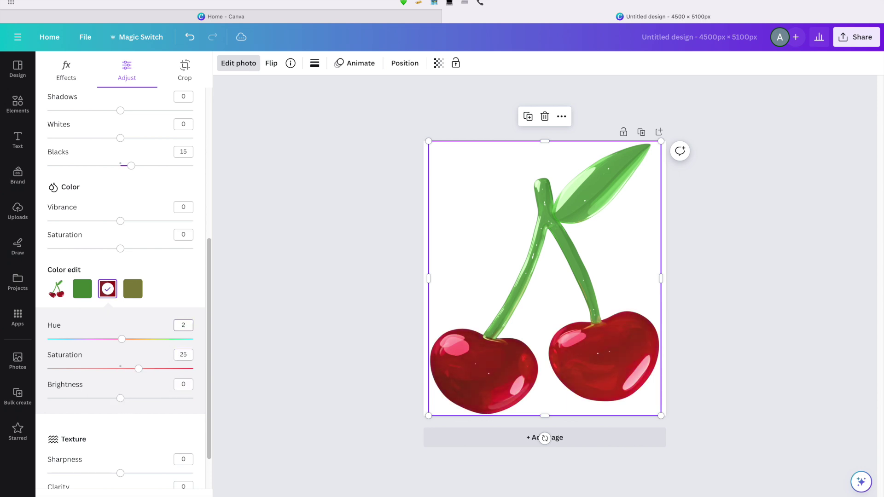
{"action": "key", "text": "Down"}
- Boost the stem's green tone saturation and brightness, then select the olive tone
{"action": "scroll", "coordinate": [82, 237], "scroll_direction": "down", "scroll_amount": 2}
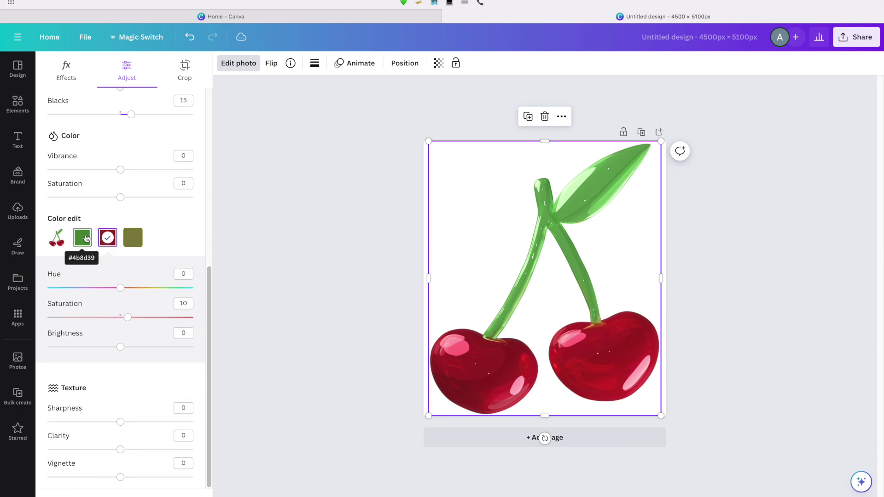
{"action": "left_click", "coordinate": [82, 237]}
{"action": "scroll", "coordinate": [82, 237], "scroll_direction": "up", "scroll_amount": 4}
{"action": "left_click_drag", "start_coordinate": [124, 430], "coordinate": [43, 422]}
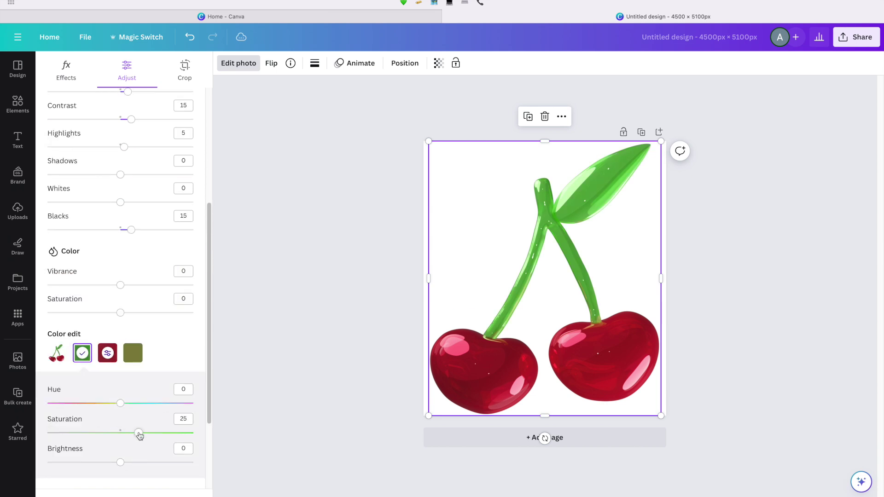
{"action": "mouse_move", "coordinate": [120, 463]}
{"action": "left_mouse_down"}
{"action": "mouse_move", "coordinate": [85, 462]}
{"action": "mouse_move", "coordinate": [116, 464]}
{"action": "left_mouse_up"}
{"action": "left_click", "coordinate": [133, 353]}
{"action": "scroll", "coordinate": [407, 322], "scroll_direction": "up", "scroll_amount": 5, "text": "ctrl"}
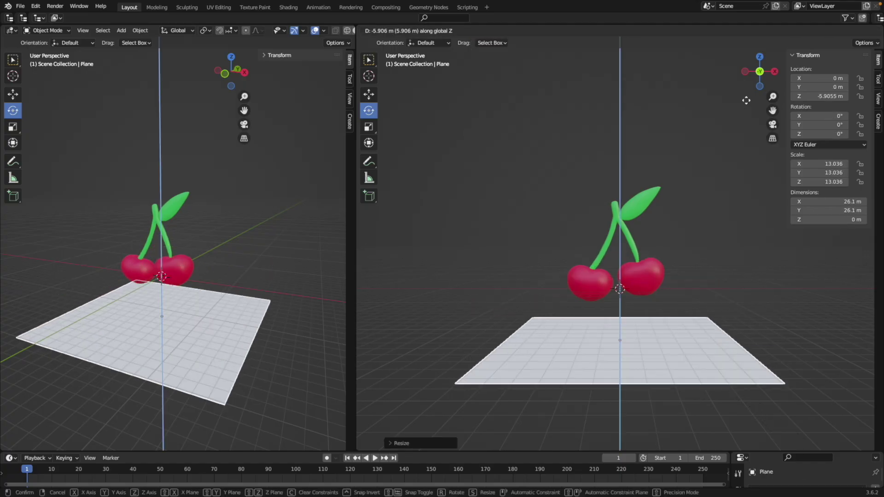
- Enter Edit Mode on the floor plane and raise its back edge straight up along Z
{"action": "middle_click_drag", "start_coordinate": [560, 213], "coordinate": [688, 292]}
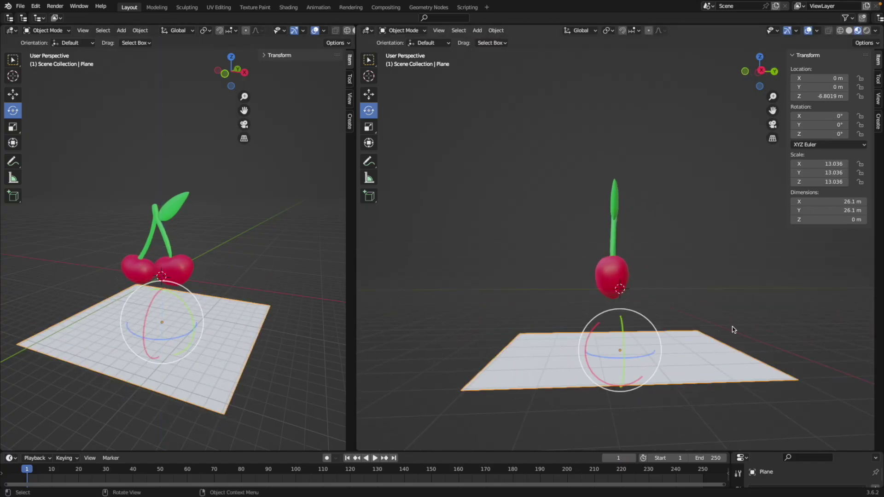
{"action": "key", "text": "Tab"}
{"action": "key", "text": "z"}
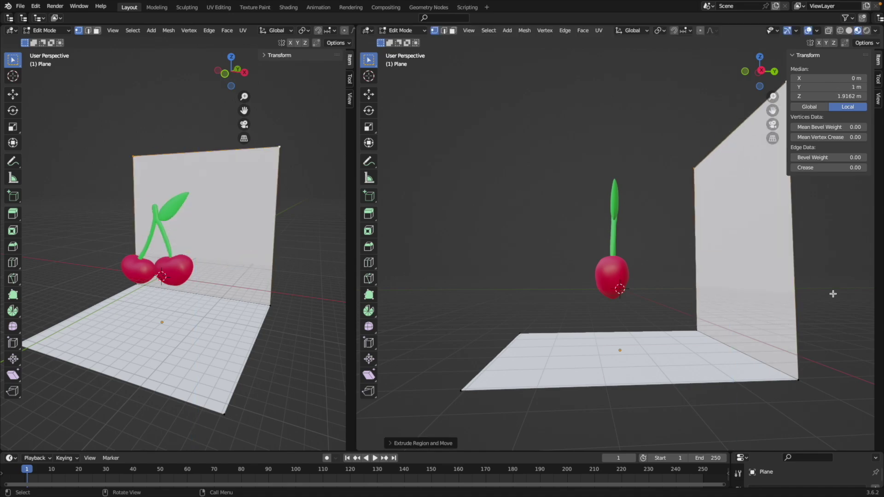